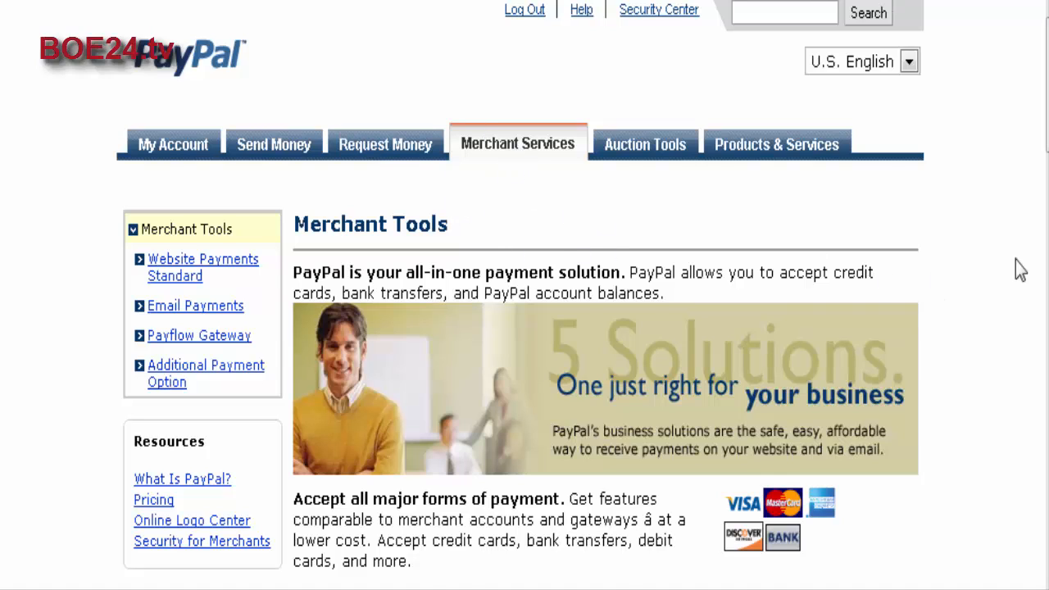
Open the Buy Now button creation form from the Website Payments Standard key features and view its item details.
{"action": "scroll", "coordinate": [1020, 271], "scroll_direction": "down", "scroll_amount": 7}
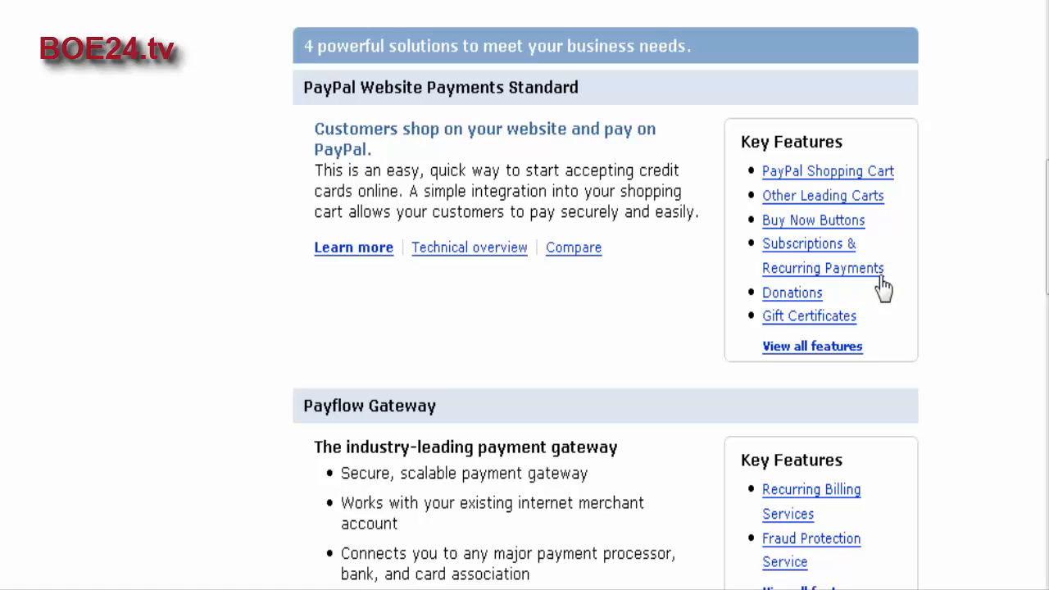
{"action": "left_click", "coordinate": [847, 222]}
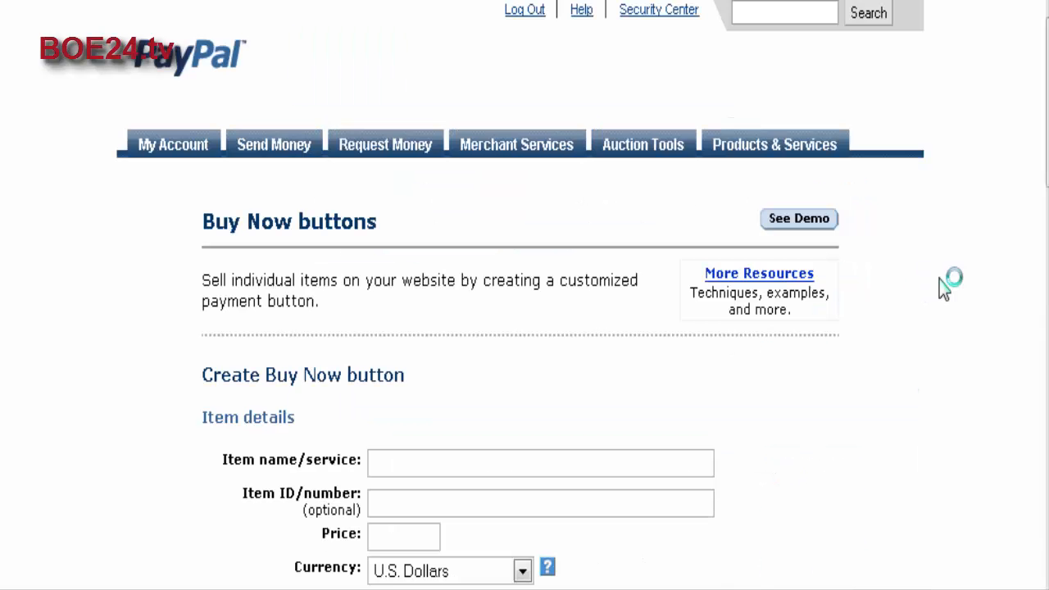
{"action": "scroll", "coordinate": [930, 287], "scroll_direction": "down", "scroll_amount": 5}
{"action": "scroll", "coordinate": [916, 287], "scroll_direction": "down", "scroll_amount": 3}
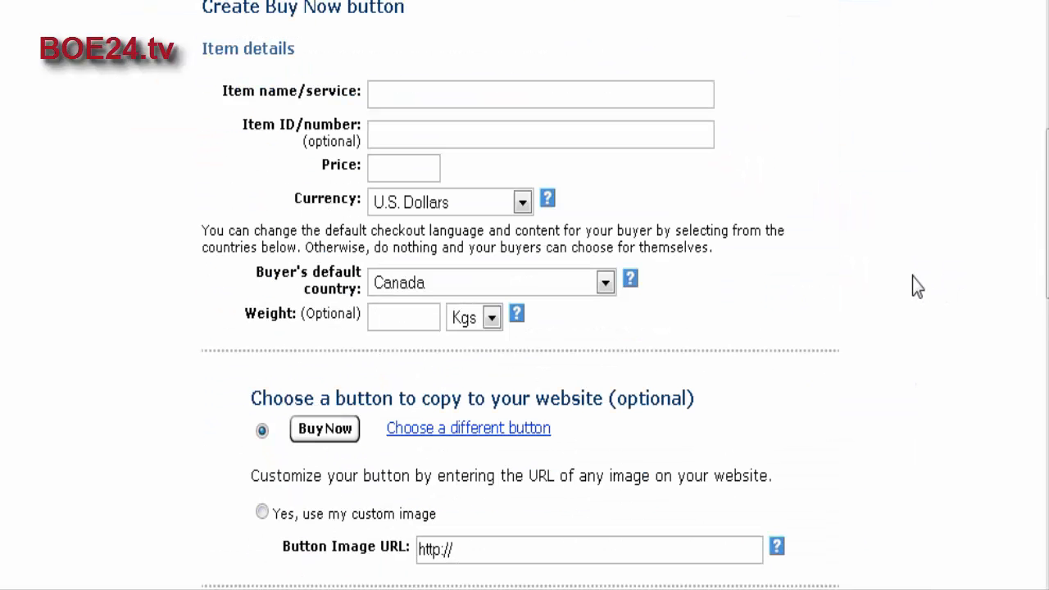
{"action": "scroll", "coordinate": [915, 279], "scroll_direction": "up", "scroll_amount": 2}
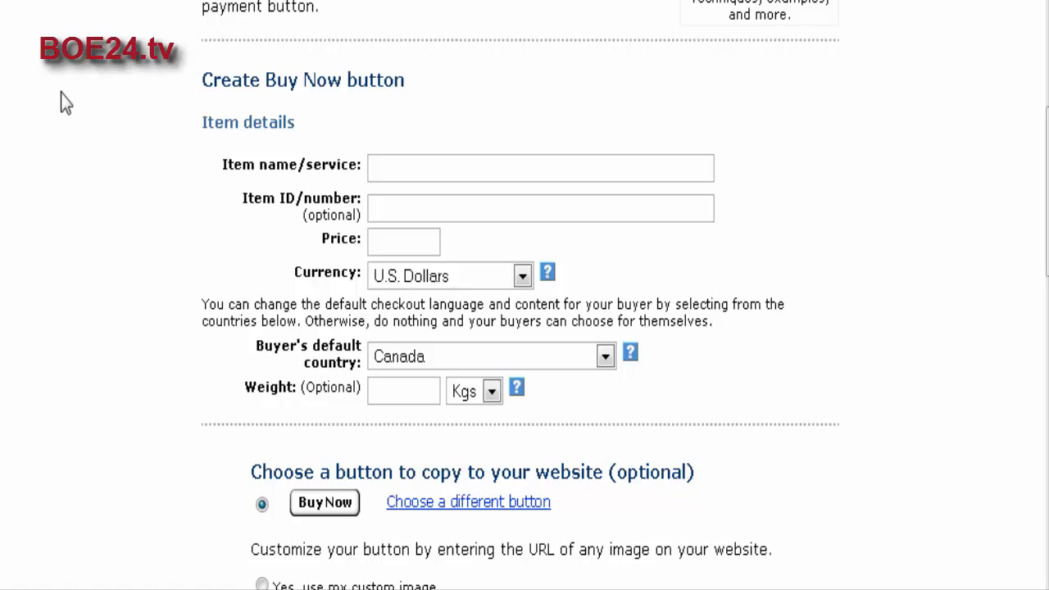
Name the item "My Product one" in the Buy Now button's item details.
{"action": "left_click", "coordinate": [401, 168]}
{"action": "type", "text": "My Product "}
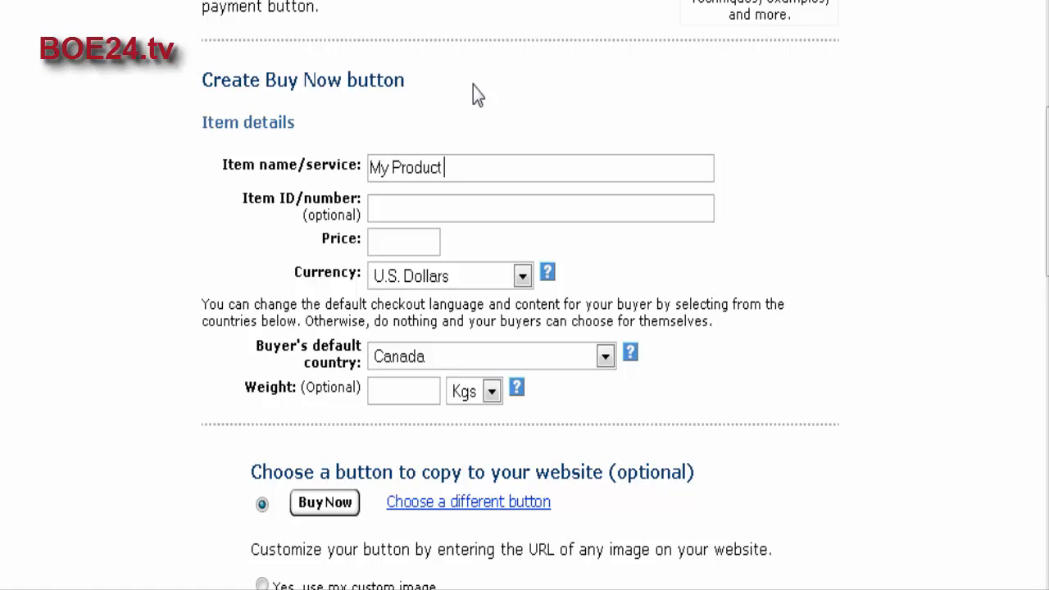
{"action": "type", "text": "one"}
Set the item ID to mpn and the price to 17.00.
{"action": "left_click", "coordinate": [405, 204]}
{"action": "type", "text": "mpn"}
{"action": "left_click", "coordinate": [373, 242]}
{"action": "type", "text": "17.00"}
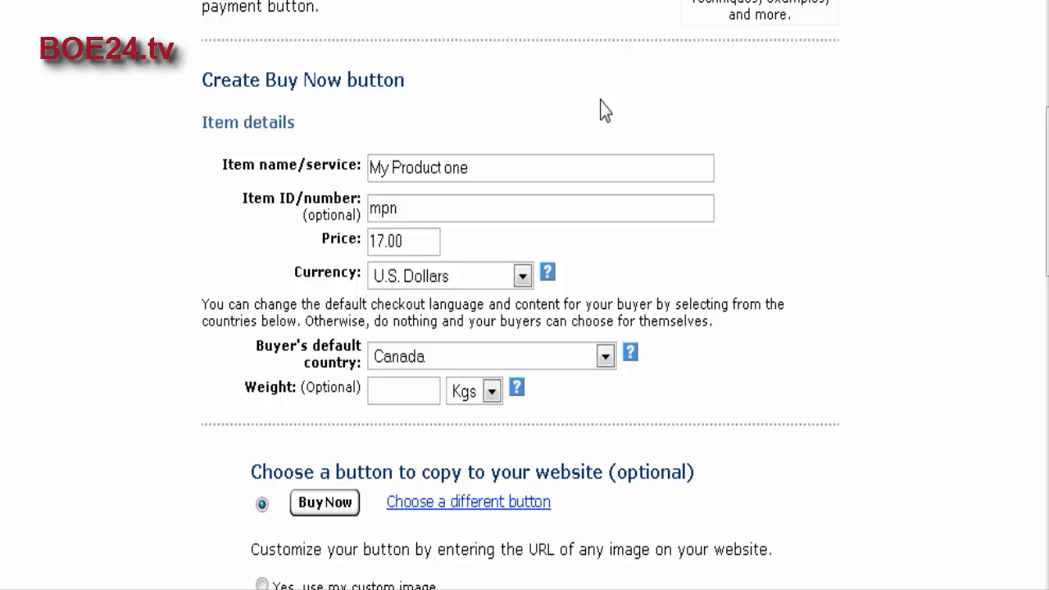
Look through the available currencies for the item price, keeping U.S. Dollars selected.
{"action": "left_click", "coordinate": [522, 276]}
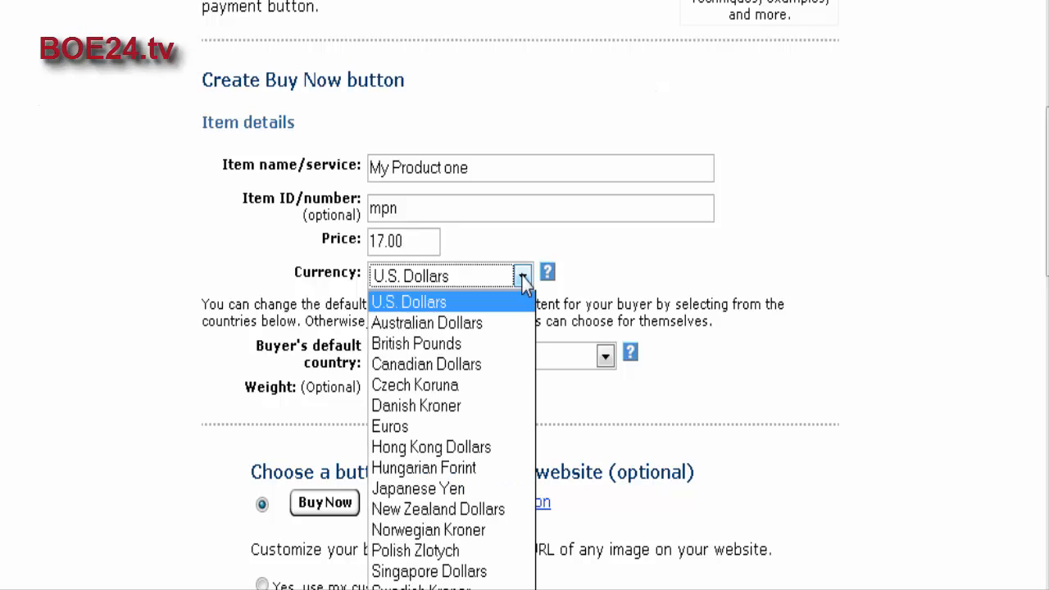
{"action": "left_click", "coordinate": [521, 276]}
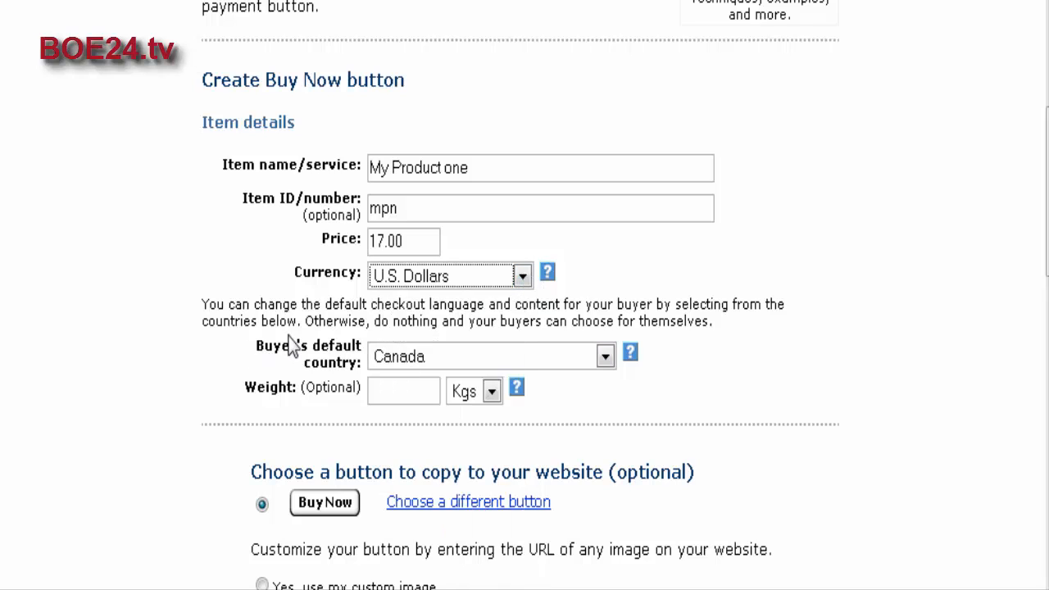
{"action": "left_click", "coordinate": [729, 366]}
Choose the Buy Now button image with the Visa and MasterCard logos and return to the button form.
{"action": "scroll", "coordinate": [730, 365], "scroll_direction": "down", "scroll_amount": 3}
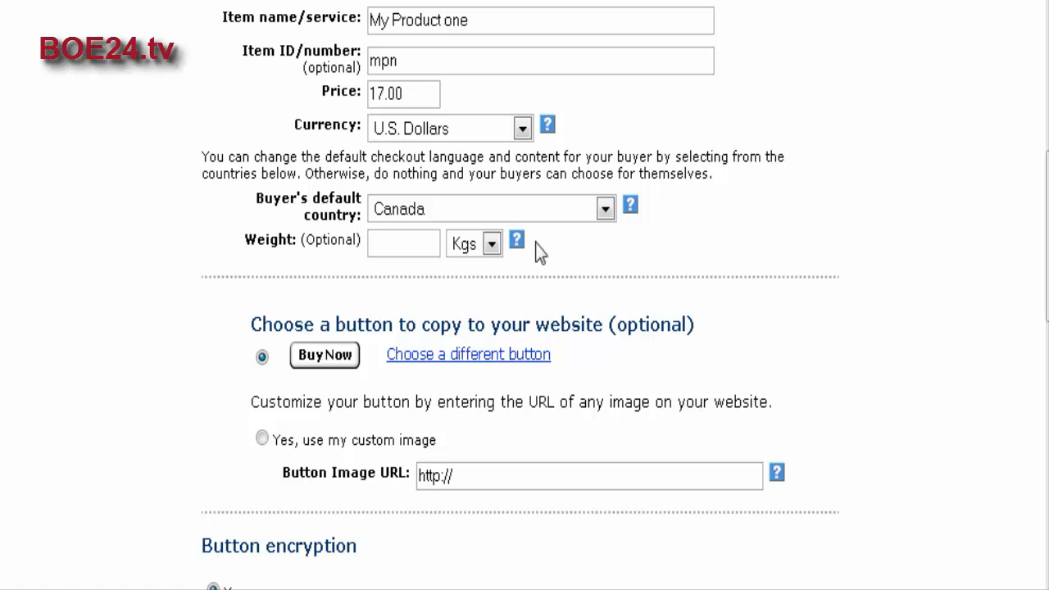
{"action": "scroll", "coordinate": [352, 278], "scroll_direction": "down", "scroll_amount": 2}
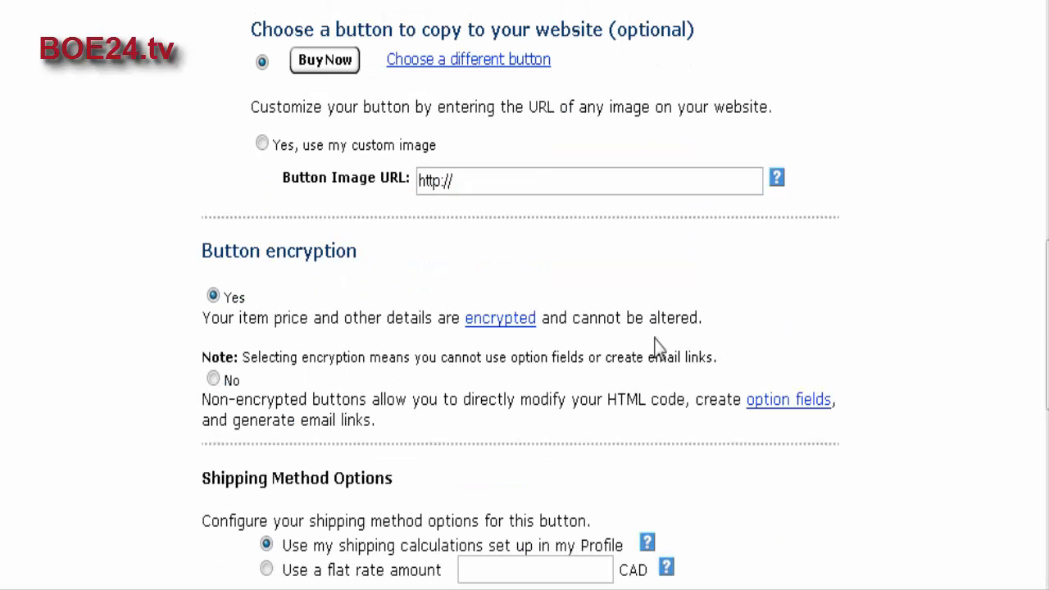
{"action": "scroll", "coordinate": [653, 352], "scroll_direction": "down", "scroll_amount": 5}
{"action": "left_click", "coordinate": [407, 62]}
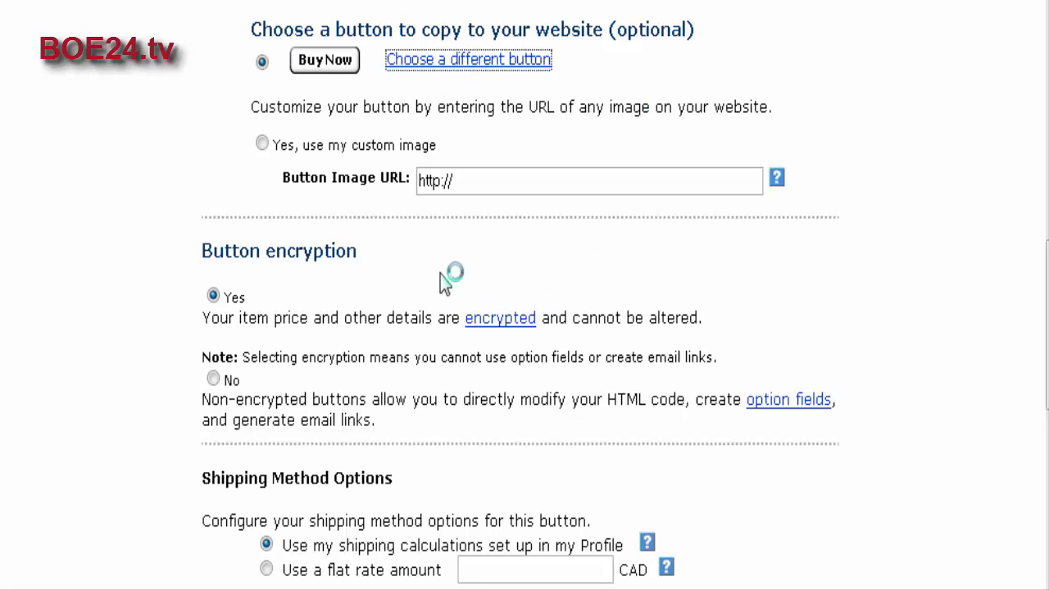
{"action": "scroll", "coordinate": [604, 191], "scroll_direction": "down", "scroll_amount": 3}
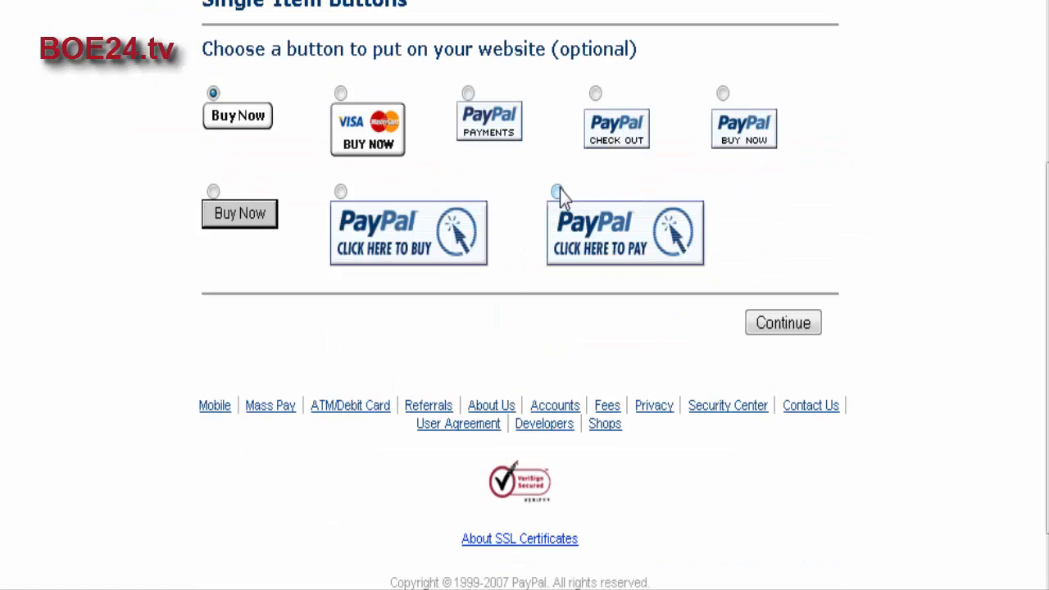
{"action": "left_click", "coordinate": [341, 94]}
{"action": "left_click", "coordinate": [796, 328]}
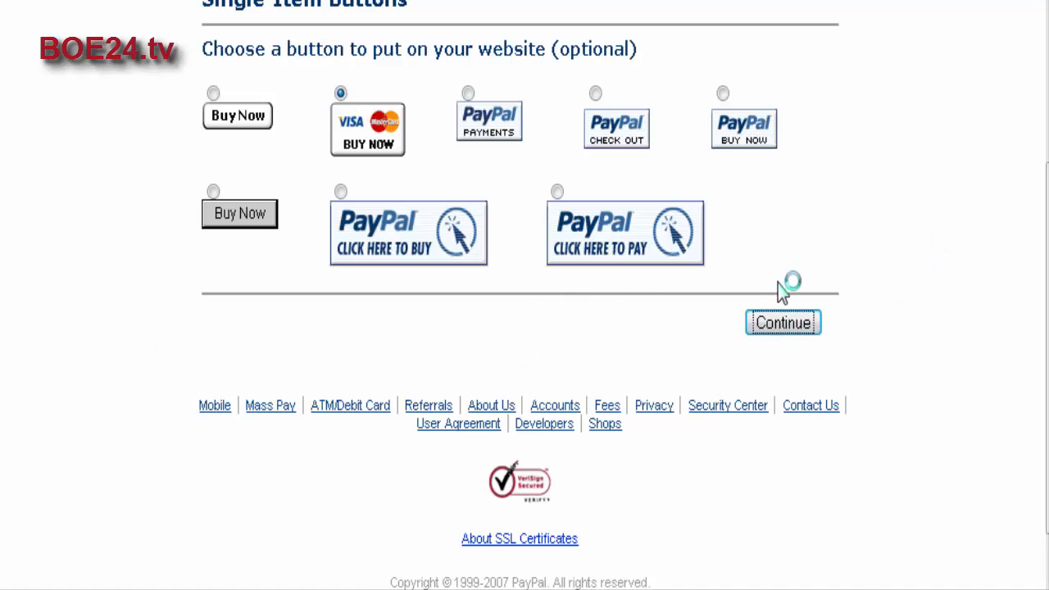
Review the custom image, button encryption, shipping method and sales tax options of the Buy Now button.
{"action": "scroll", "coordinate": [702, 281], "scroll_direction": "down", "scroll_amount": 8}
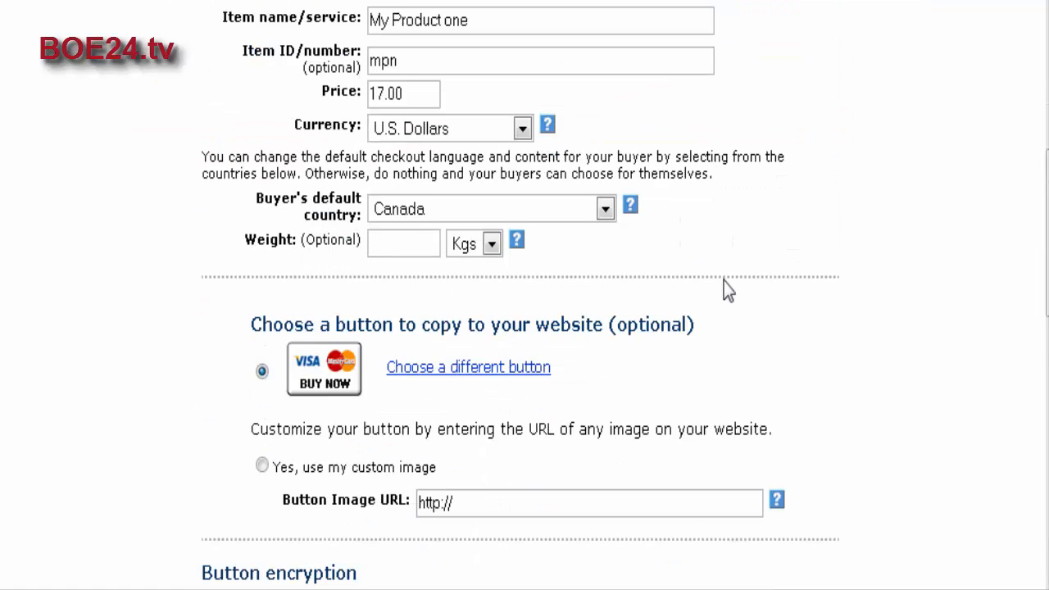
{"action": "scroll", "coordinate": [726, 289], "scroll_direction": "down", "scroll_amount": 3}
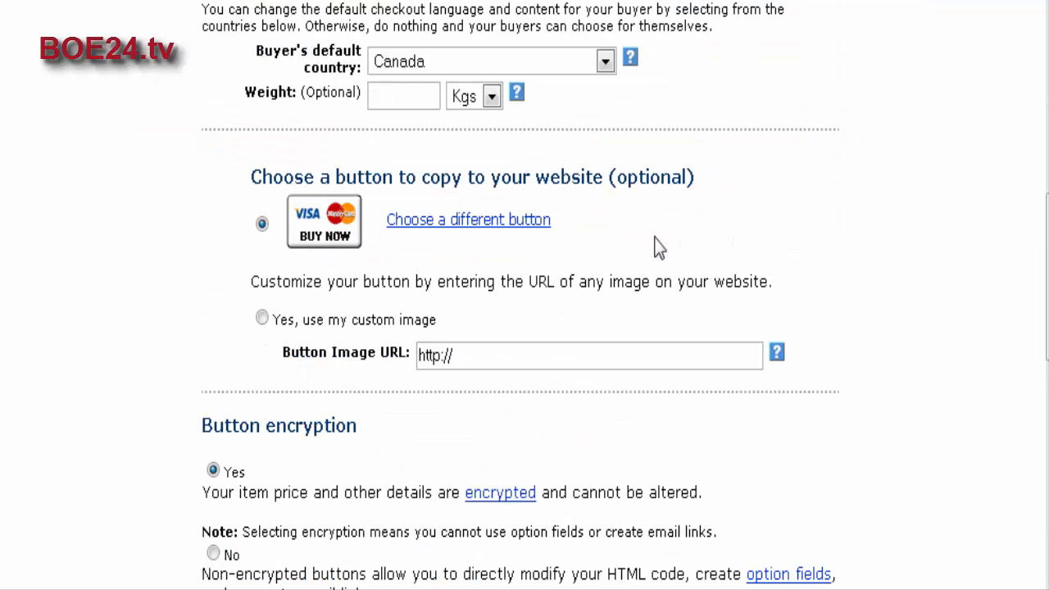
{"action": "scroll", "coordinate": [653, 234], "scroll_direction": "down", "scroll_amount": 2}
{"action": "scroll", "coordinate": [653, 234], "scroll_direction": "down", "scroll_amount": 3}
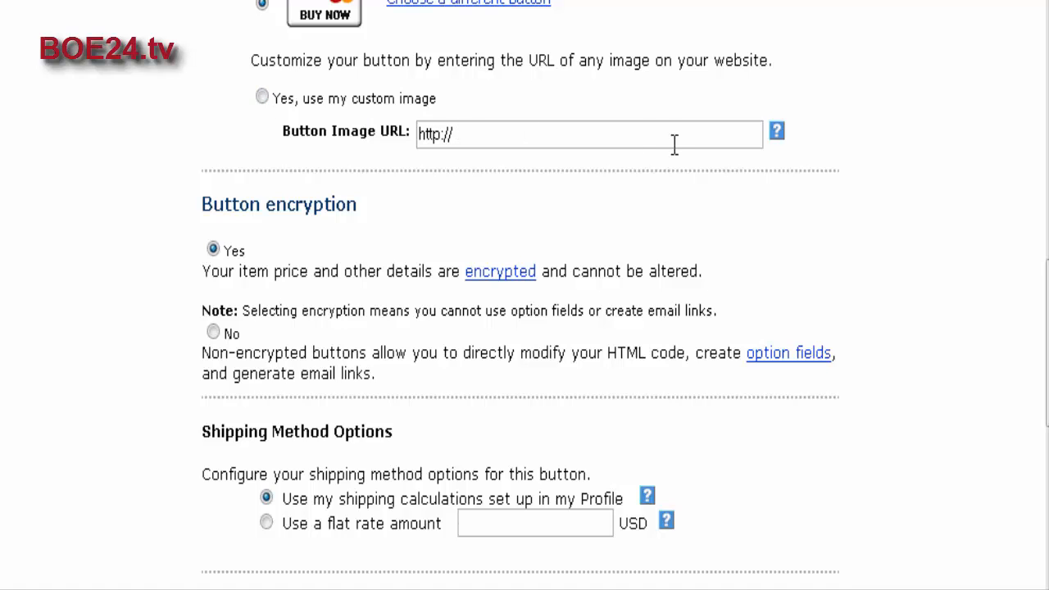
{"action": "scroll", "coordinate": [603, 248], "scroll_direction": "down", "scroll_amount": 3}
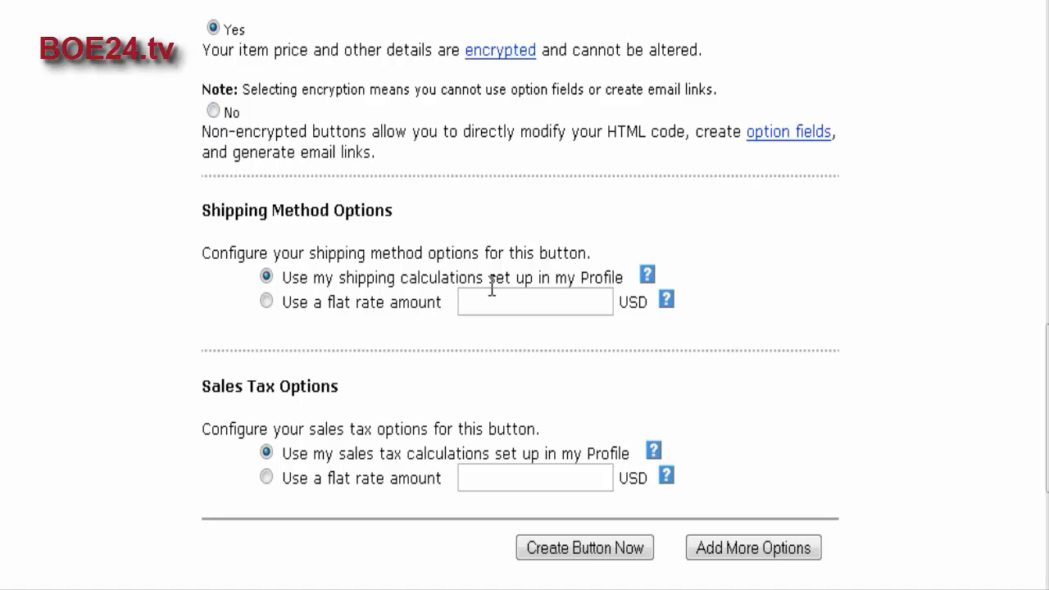
{"action": "scroll", "coordinate": [465, 265], "scroll_direction": "down", "scroll_amount": 3}
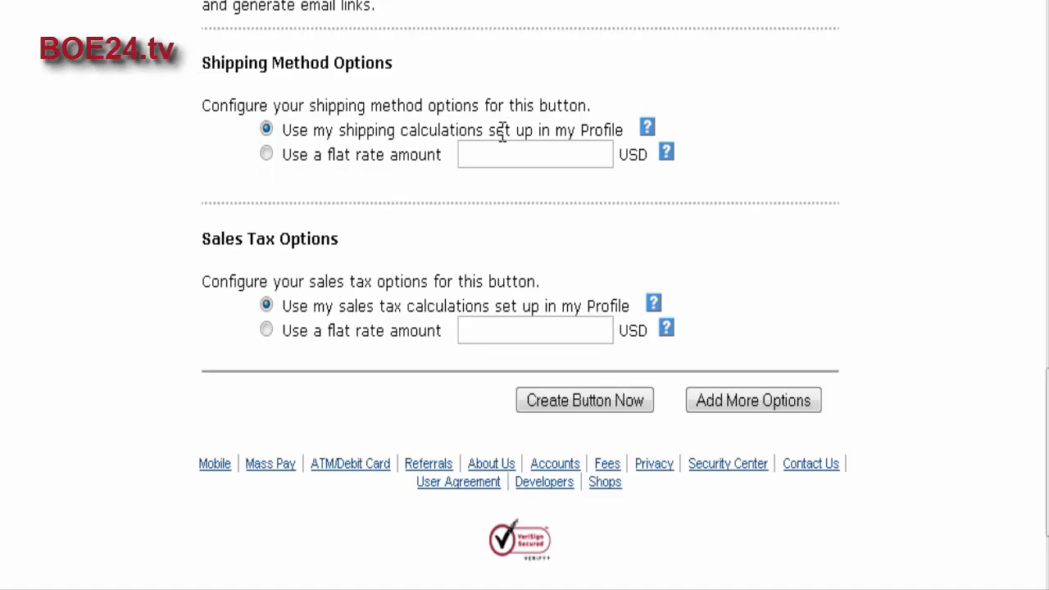
{"action": "scroll", "coordinate": [753, 233], "scroll_direction": "down", "scroll_amount": 2}
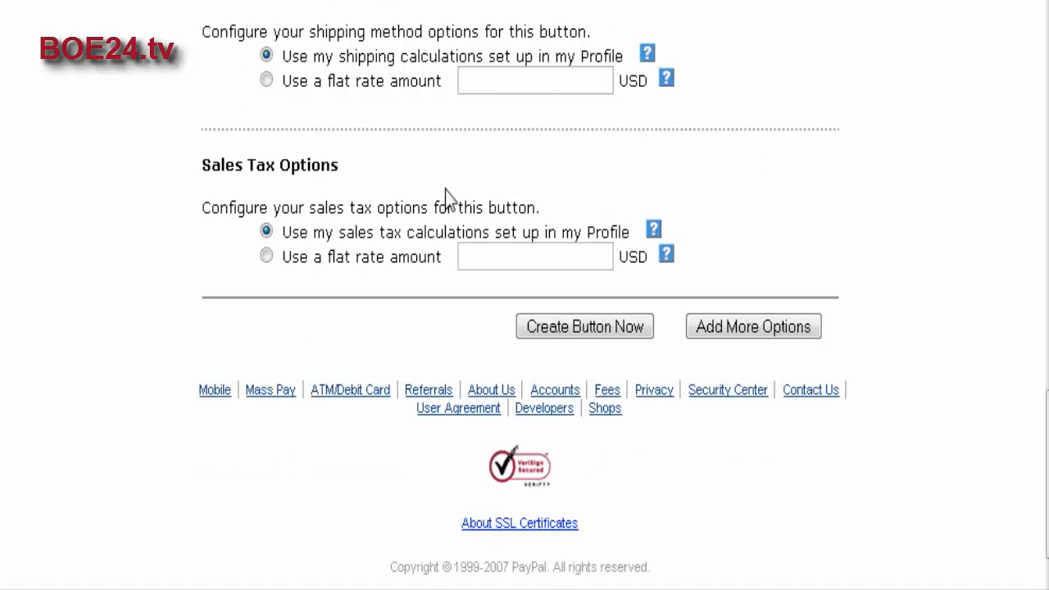
{"action": "scroll", "coordinate": [540, 190], "scroll_direction": "down", "scroll_amount": 1}
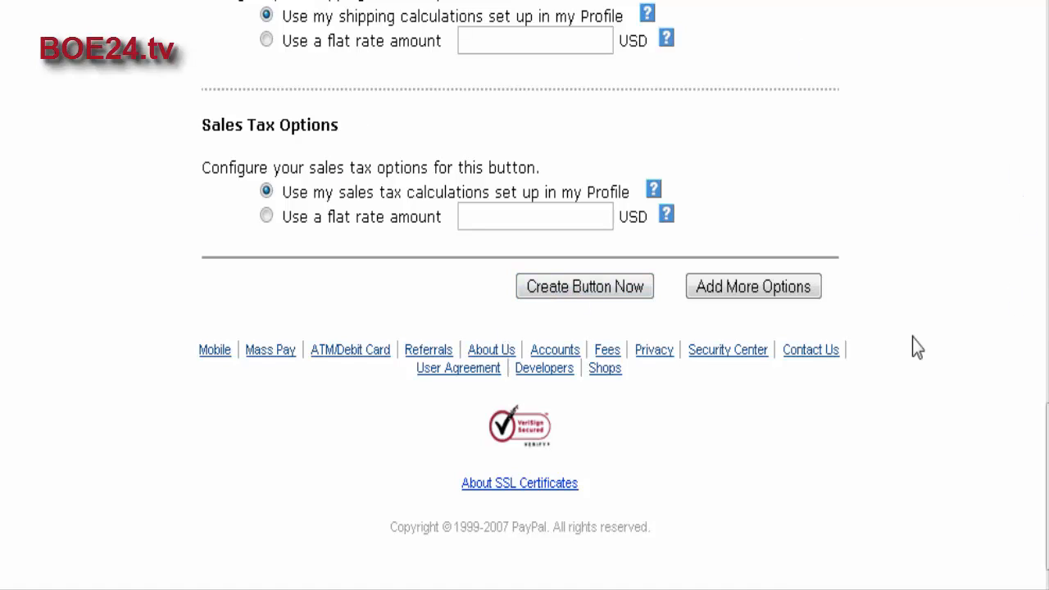
Continue to the additional button options and look through the custom payment page styles without changing the selection.
{"action": "left_click", "coordinate": [797, 292]}
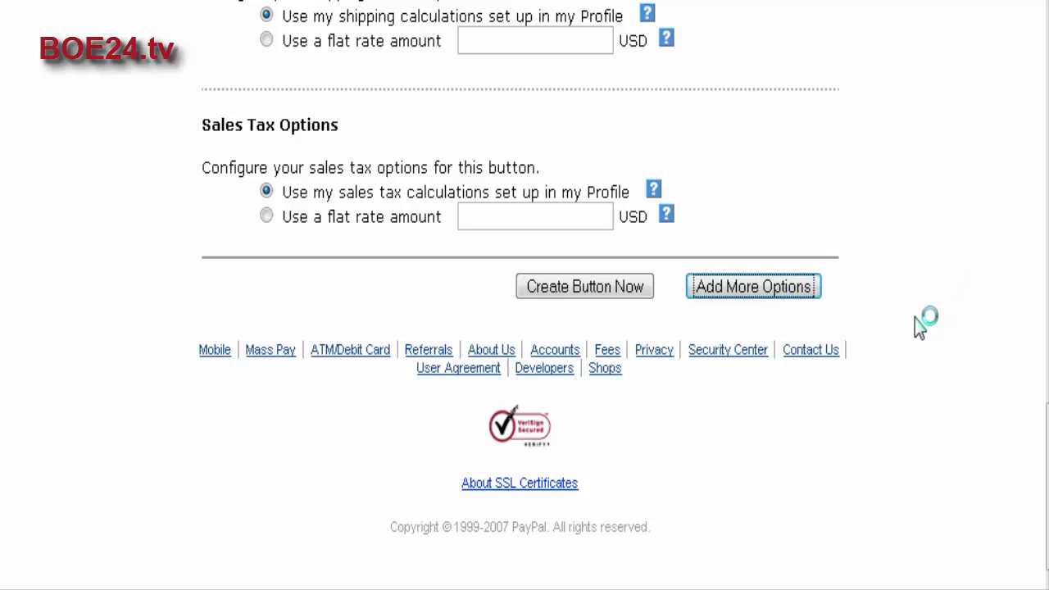
{"action": "scroll", "coordinate": [716, 238], "scroll_direction": "down", "scroll_amount": 5}
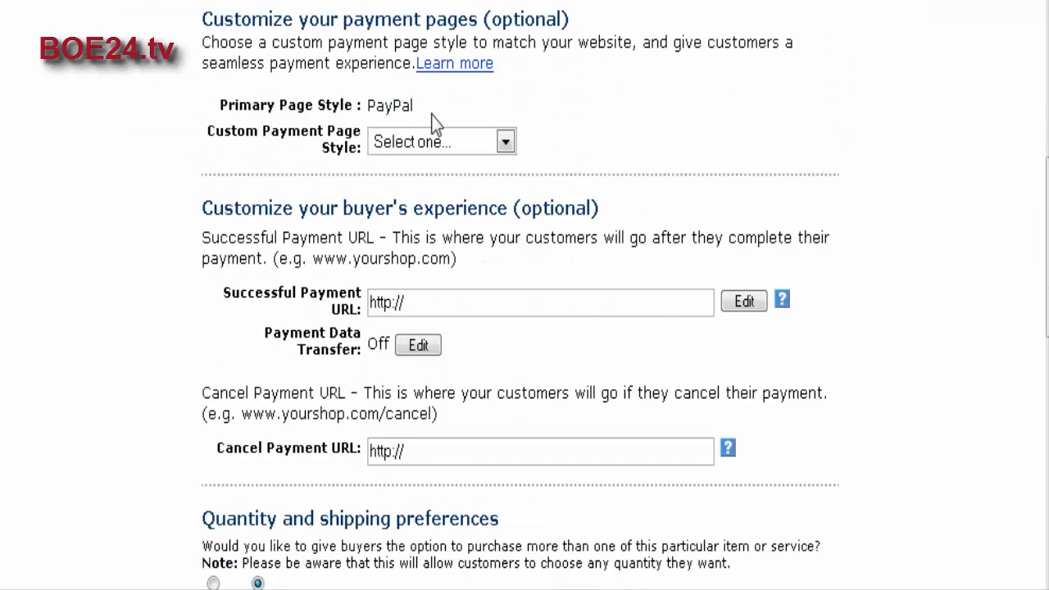
{"action": "left_click", "coordinate": [505, 144]}
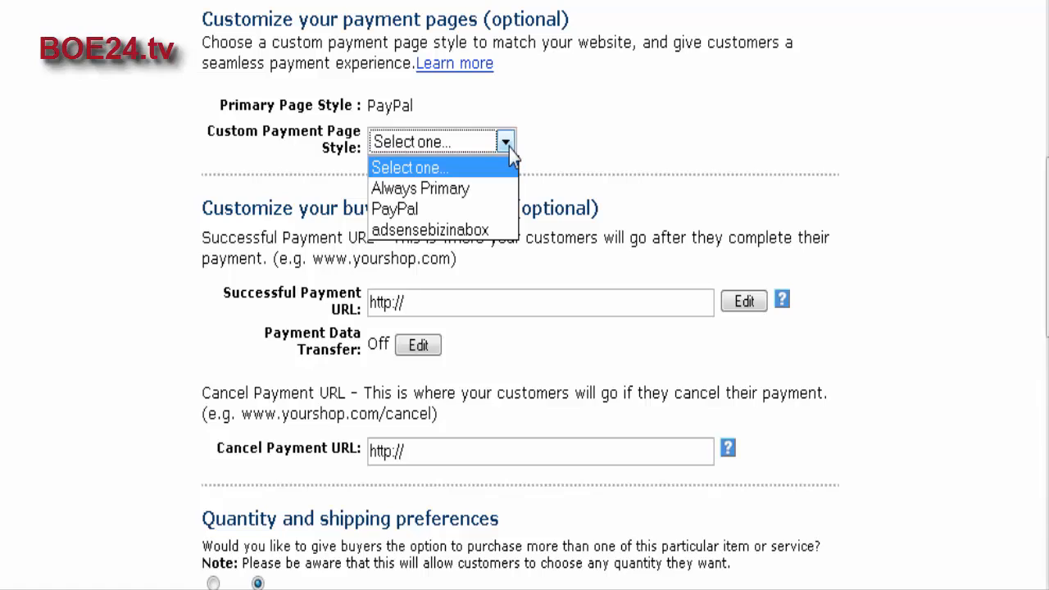
{"action": "left_click", "coordinate": [508, 149]}
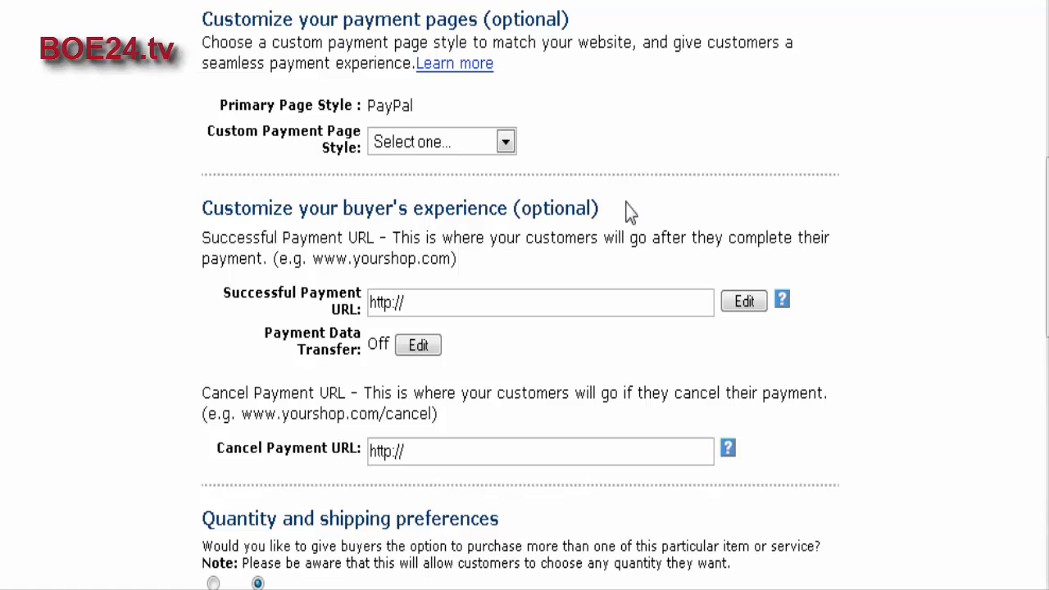
{"action": "scroll", "coordinate": [680, 160], "scroll_direction": "down", "scroll_amount": 1}
{"action": "scroll", "coordinate": [680, 159], "scroll_direction": "down", "scroll_amount": 1}
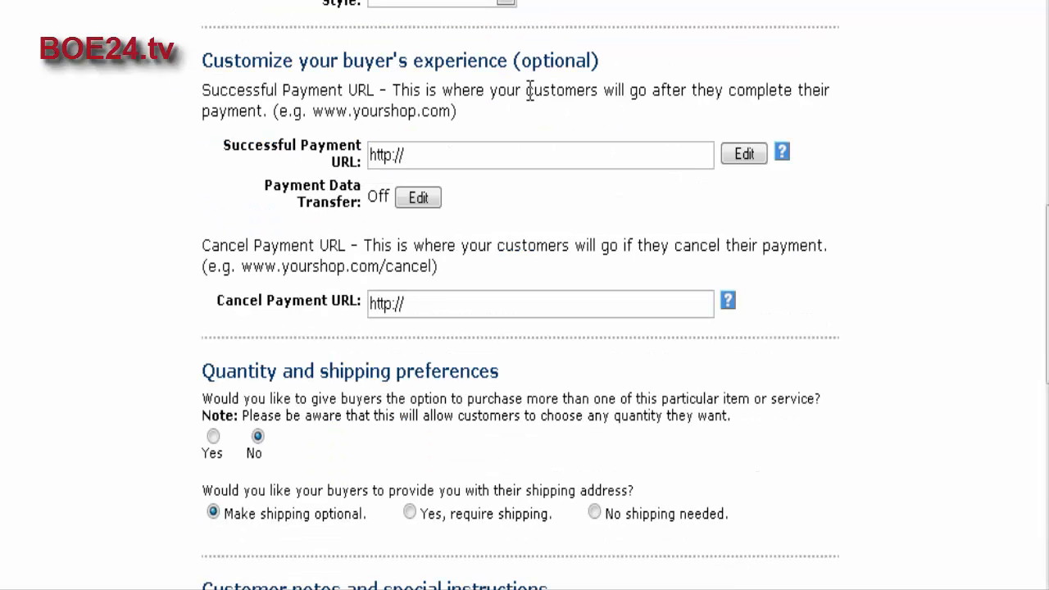
{"action": "scroll", "coordinate": [442, 74], "scroll_direction": "down", "scroll_amount": 1}
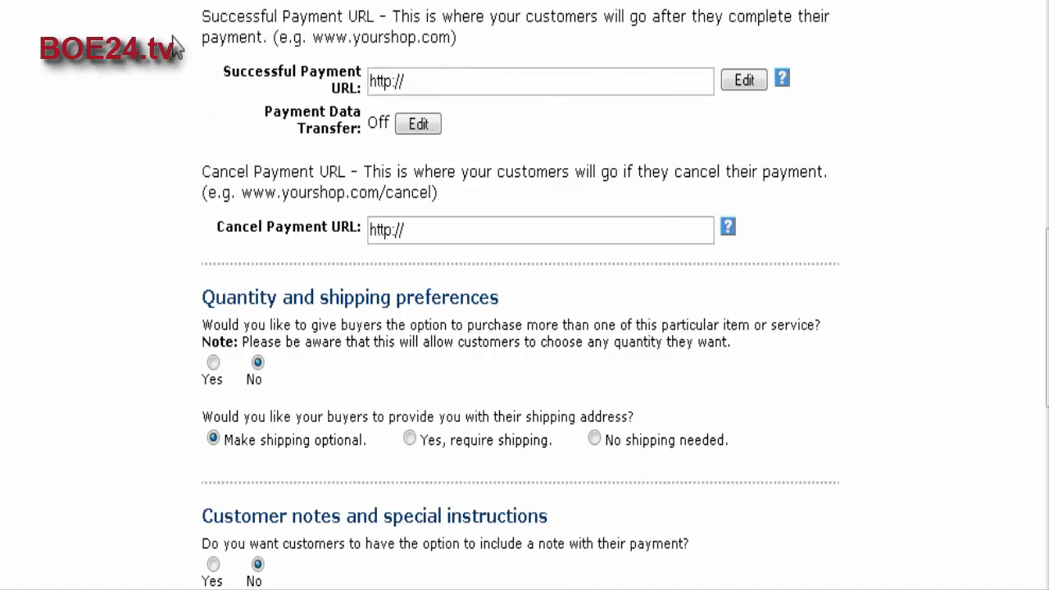
{"action": "left_click", "coordinate": [412, 80]}
{"action": "type", "text": "yourdomai"}
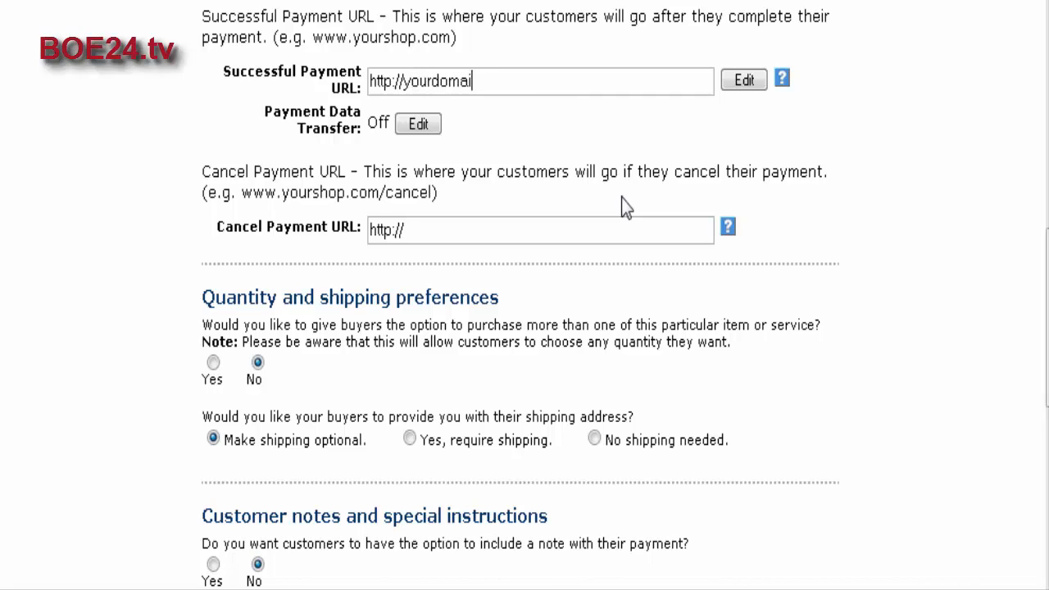
{"action": "type", "text": "n.com/download"}
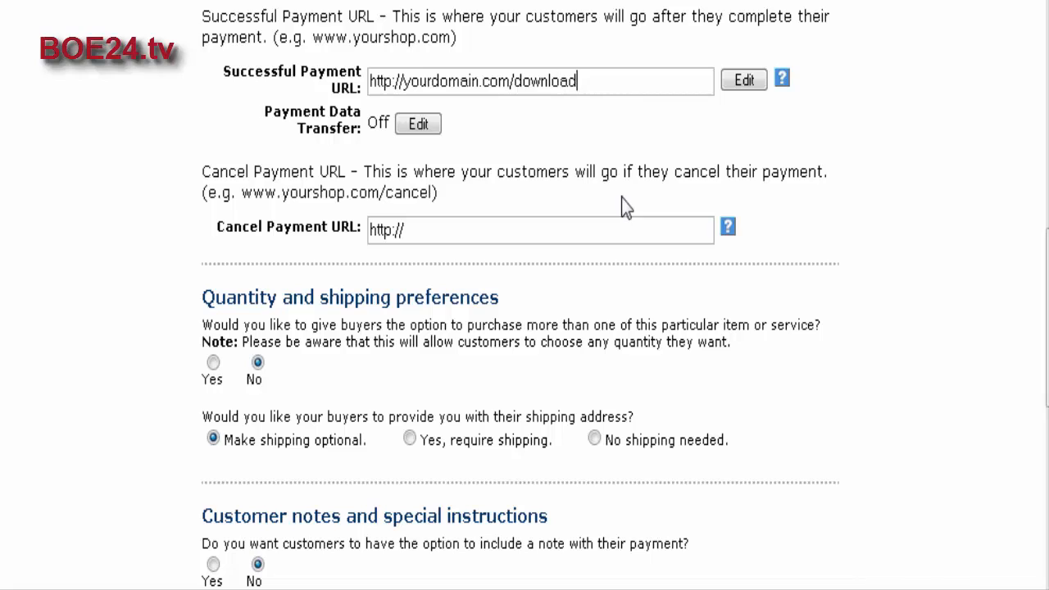
{"action": "type", "text": "page"}
{"action": "scroll", "coordinate": [617, 225], "scroll_direction": "down", "scroll_amount": 2}
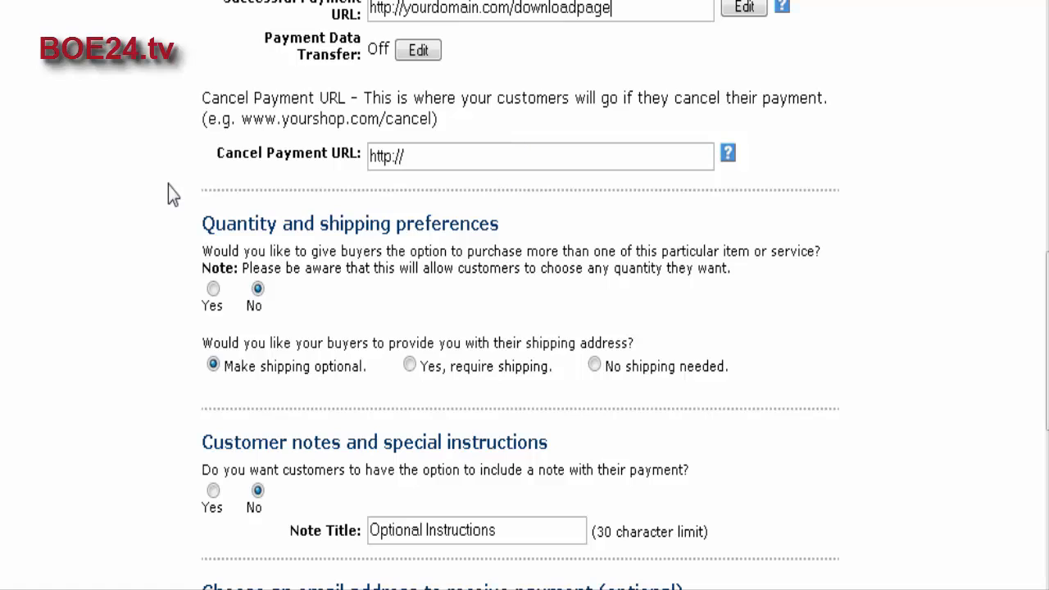
{"action": "left_click", "coordinate": [426, 155]}
{"action": "scroll", "coordinate": [682, 321], "scroll_direction": "up", "scroll_amount": 2}
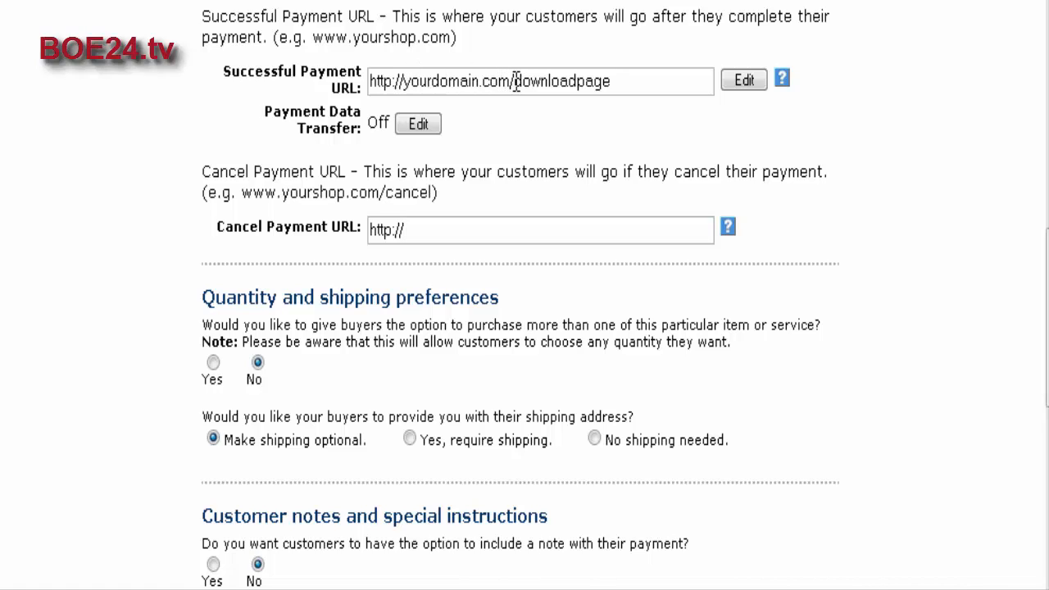
{"action": "left_click_drag", "start_coordinate": [514, 82], "coordinate": [299, 86]}
{"action": "key", "text": "ctrl+c"}
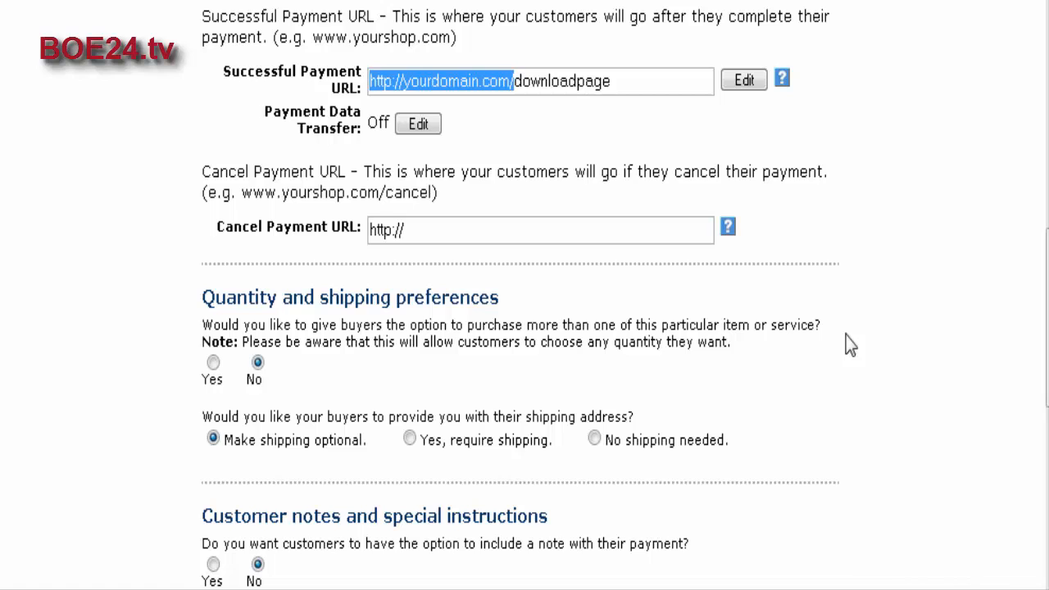
{"action": "scroll", "coordinate": [410, 230], "scroll_direction": "up", "scroll_amount": 2}
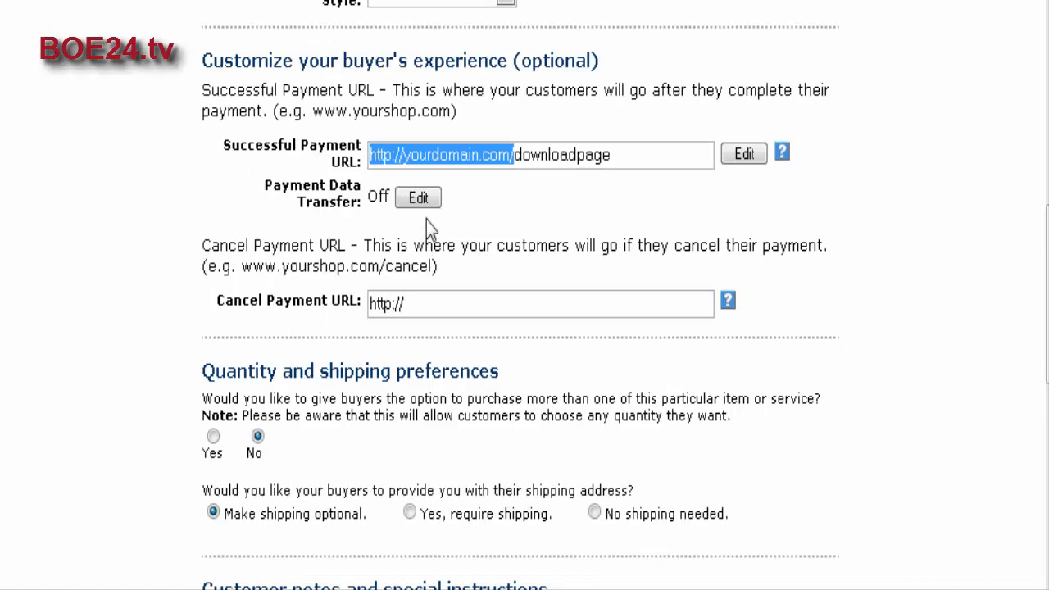
{"action": "left_click_drag", "start_coordinate": [417, 303], "coordinate": [304, 300]}
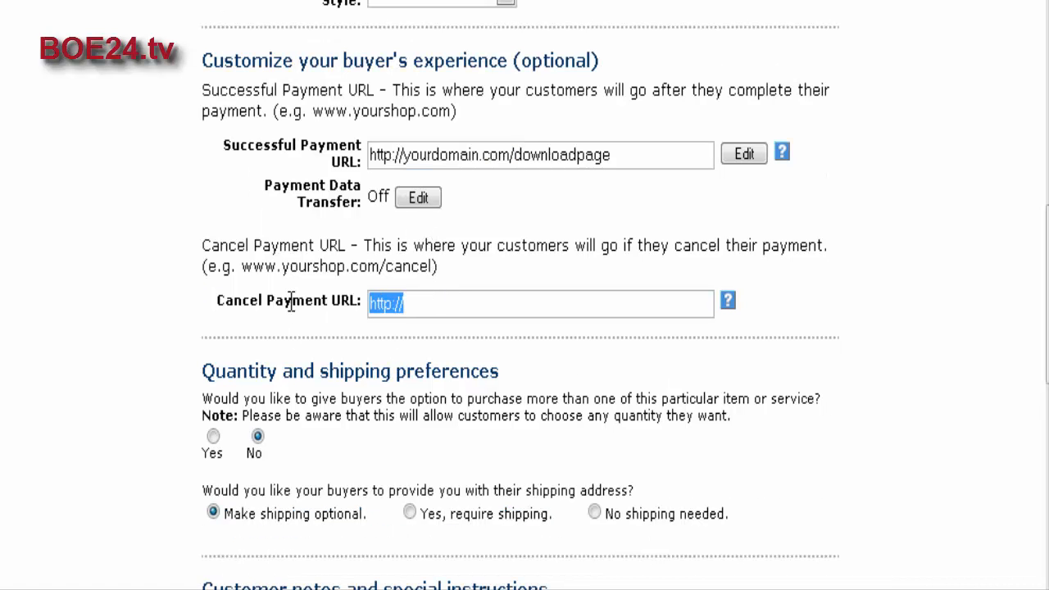
{"action": "key", "text": "ctrl+v"}
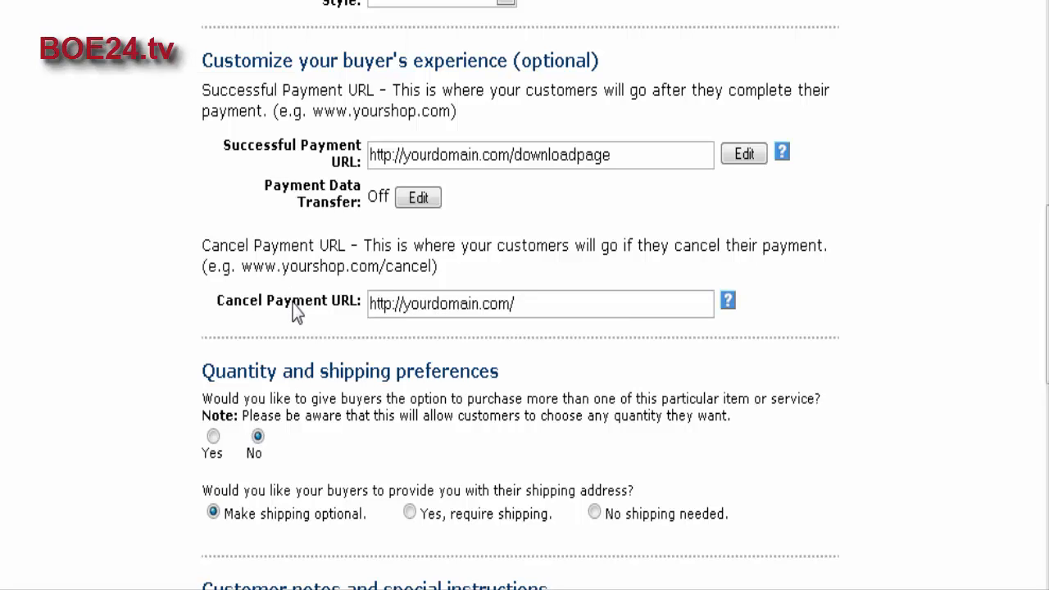
Disallow buying more than one of the item and set the shipping address preference to No shipping needed.
{"action": "scroll", "coordinate": [621, 317], "scroll_direction": "down", "scroll_amount": 3}
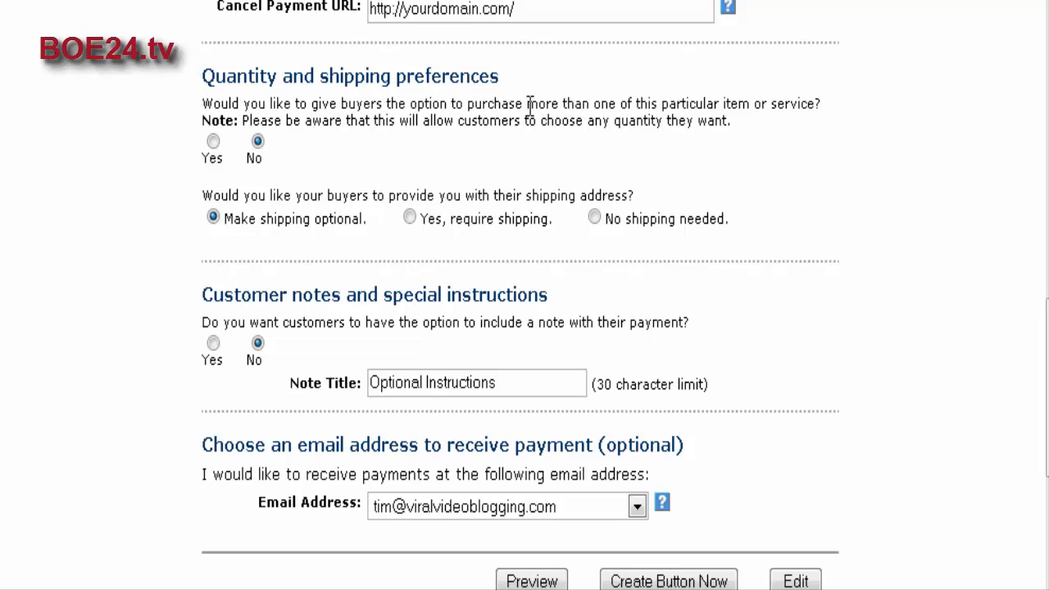
{"action": "left_click", "coordinate": [213, 141]}
{"action": "left_click", "coordinate": [258, 142]}
{"action": "scroll", "coordinate": [821, 215], "scroll_direction": "down", "scroll_amount": 3}
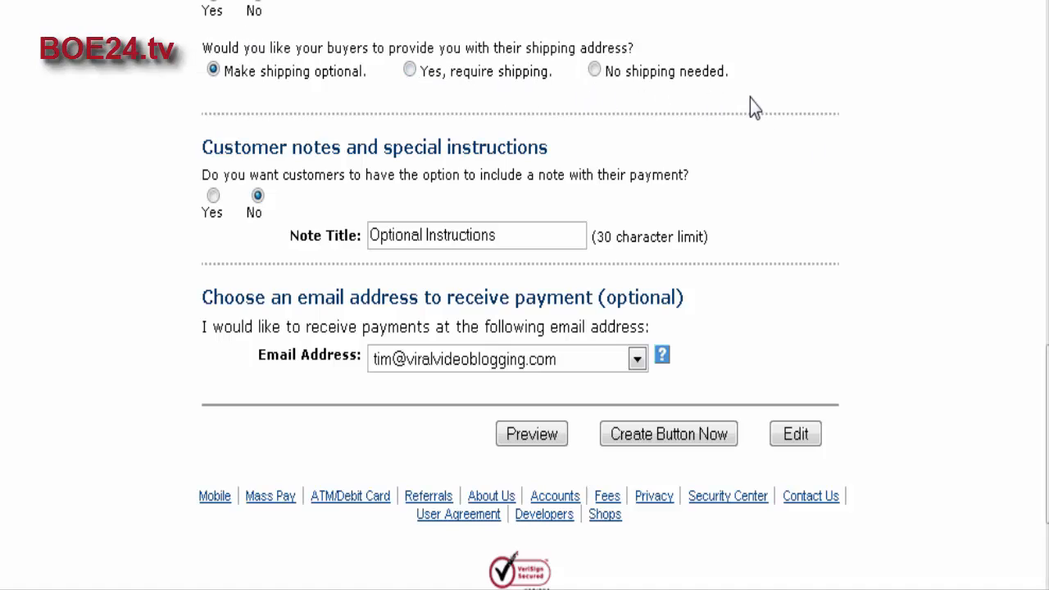
{"action": "left_click", "coordinate": [594, 70]}
{"action": "scroll", "coordinate": [791, 172], "scroll_direction": "down", "scroll_amount": 2}
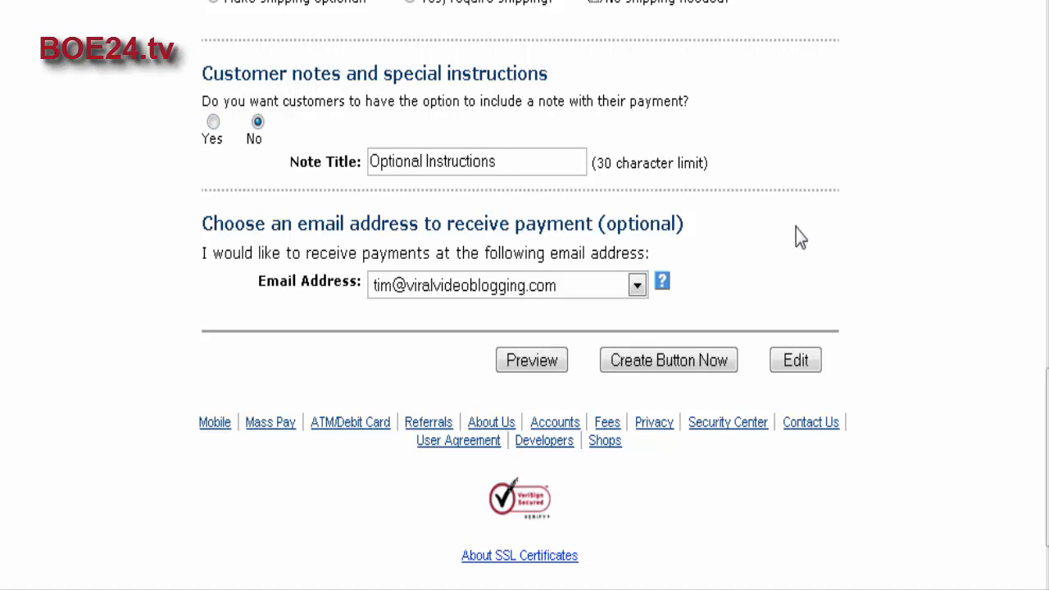
Keep the customer note and payment email settings as they are and create the Buy Now button.
{"action": "scroll", "coordinate": [795, 232], "scroll_direction": "down", "scroll_amount": 2}
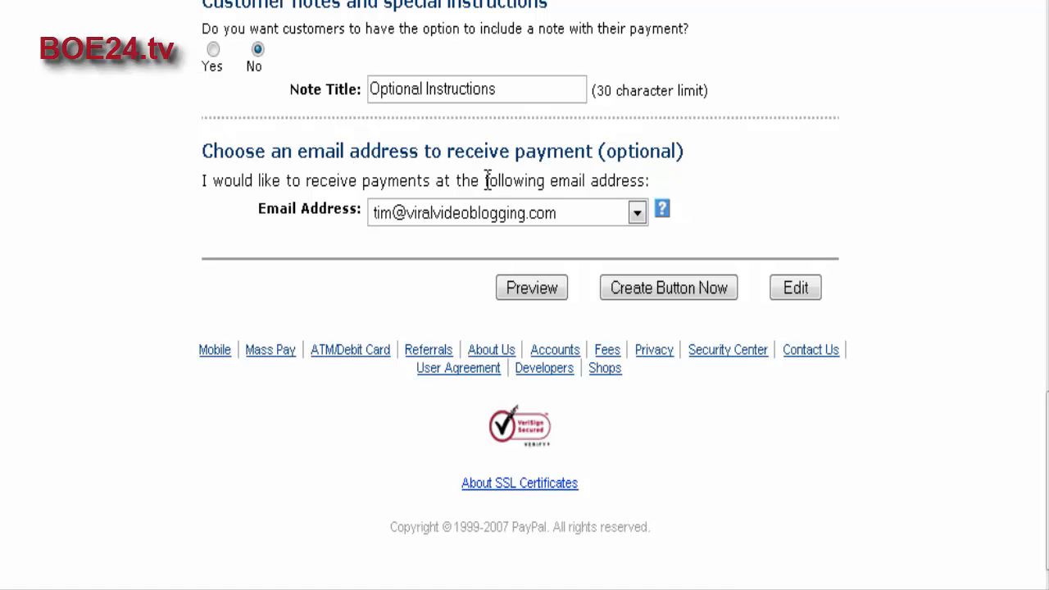
{"action": "double_click", "coordinate": [813, 189]}
{"action": "left_click", "coordinate": [668, 288]}
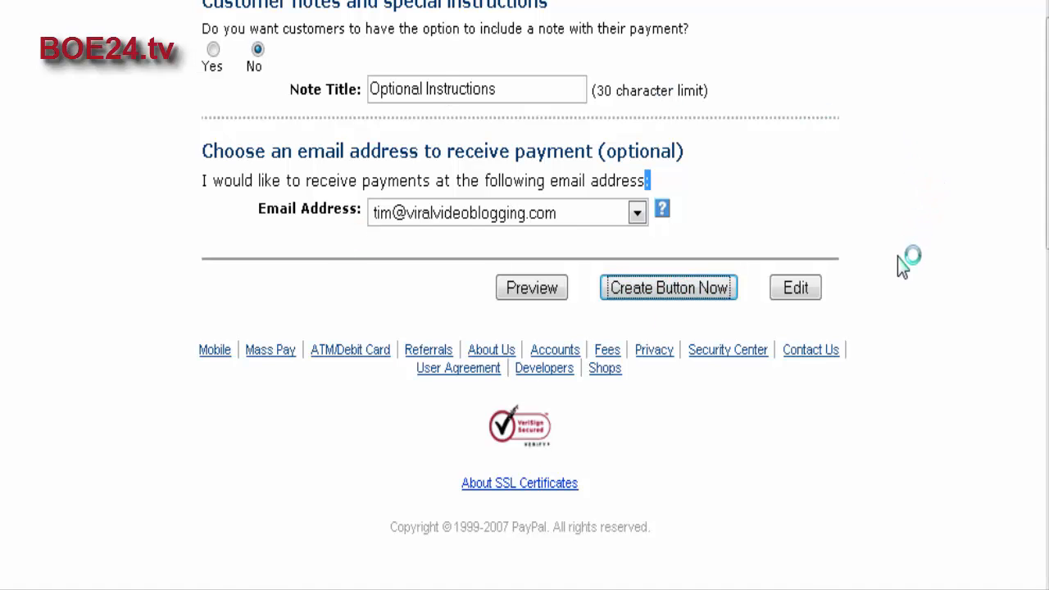
Look through the encrypted HTML code for websites and copy all of it.
{"action": "scroll", "coordinate": [897, 261], "scroll_direction": "down", "scroll_amount": 5}
{"action": "scroll", "coordinate": [915, 258], "scroll_direction": "down", "scroll_amount": 2}
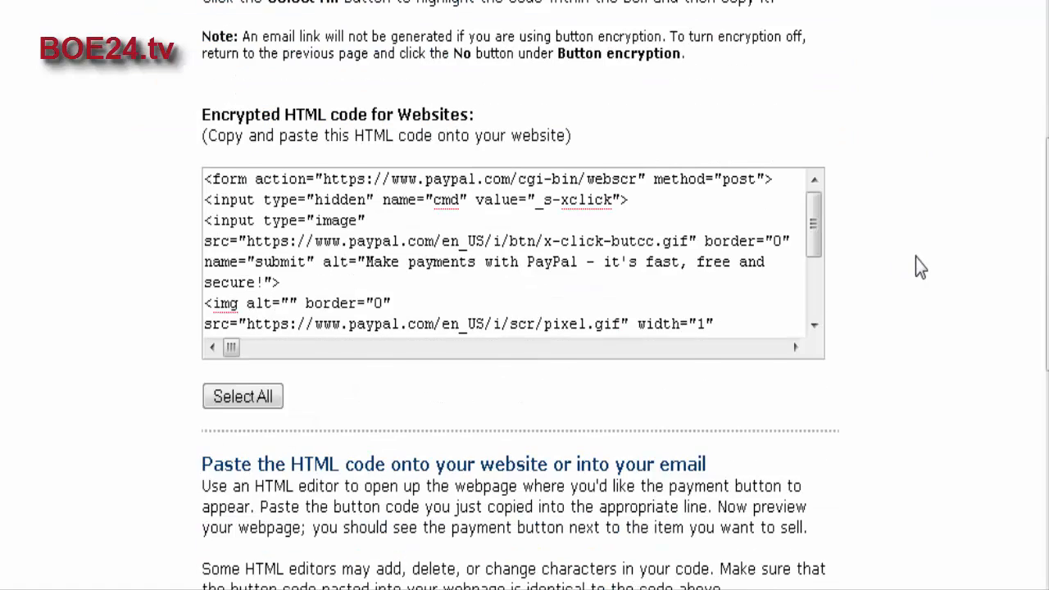
{"action": "scroll", "coordinate": [918, 258], "scroll_direction": "up", "scroll_amount": 1}
{"action": "scroll", "coordinate": [856, 102], "scroll_direction": "down", "scroll_amount": 1}
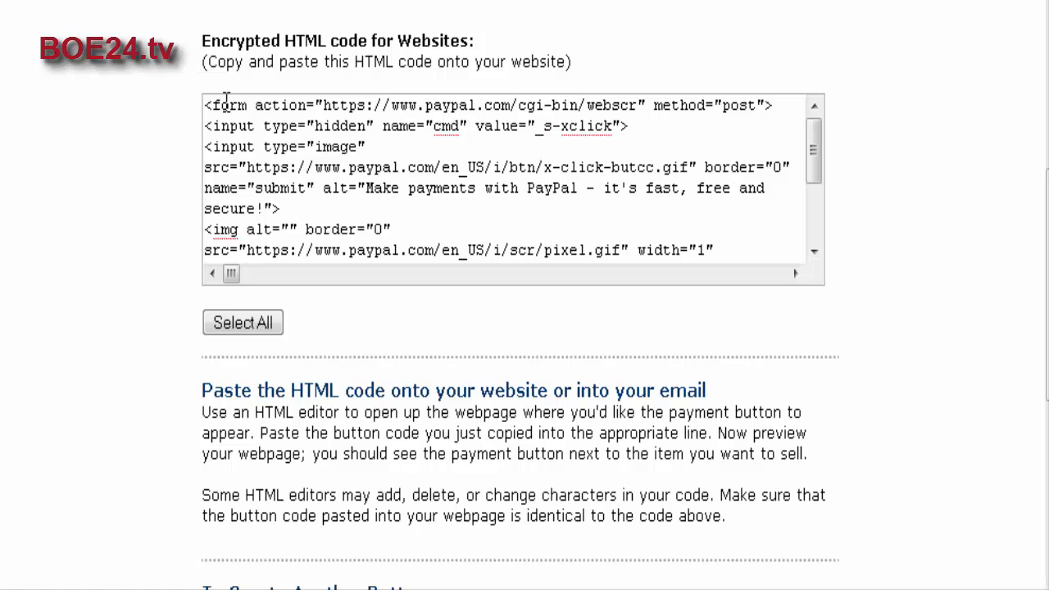
{"action": "scroll", "coordinate": [431, 111], "scroll_direction": "down", "scroll_amount": 2}
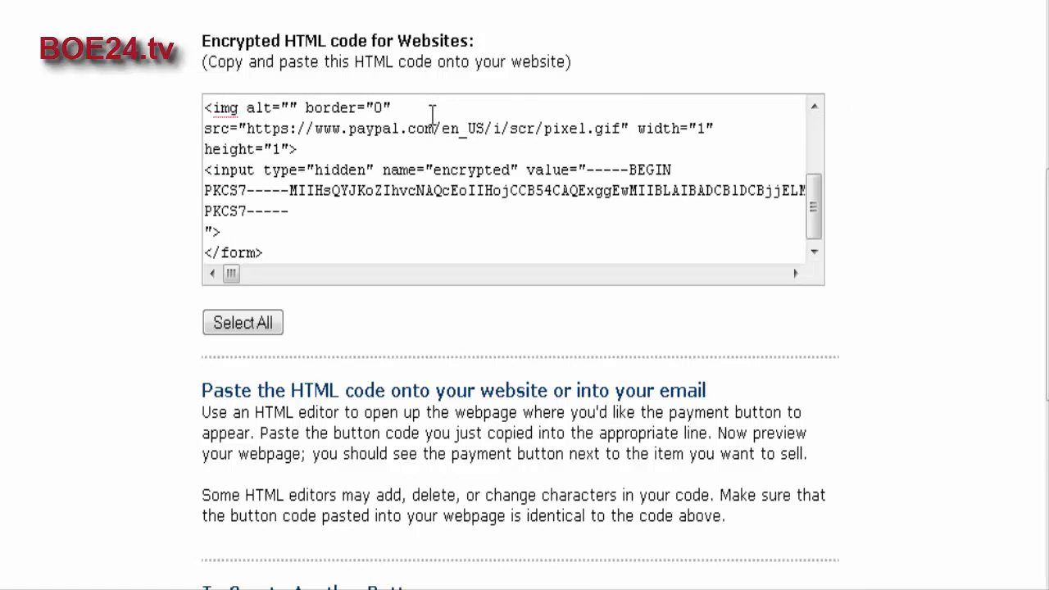
{"action": "scroll", "coordinate": [150, 215], "scroll_direction": "down", "scroll_amount": 2}
{"action": "left_click", "coordinate": [233, 182]}
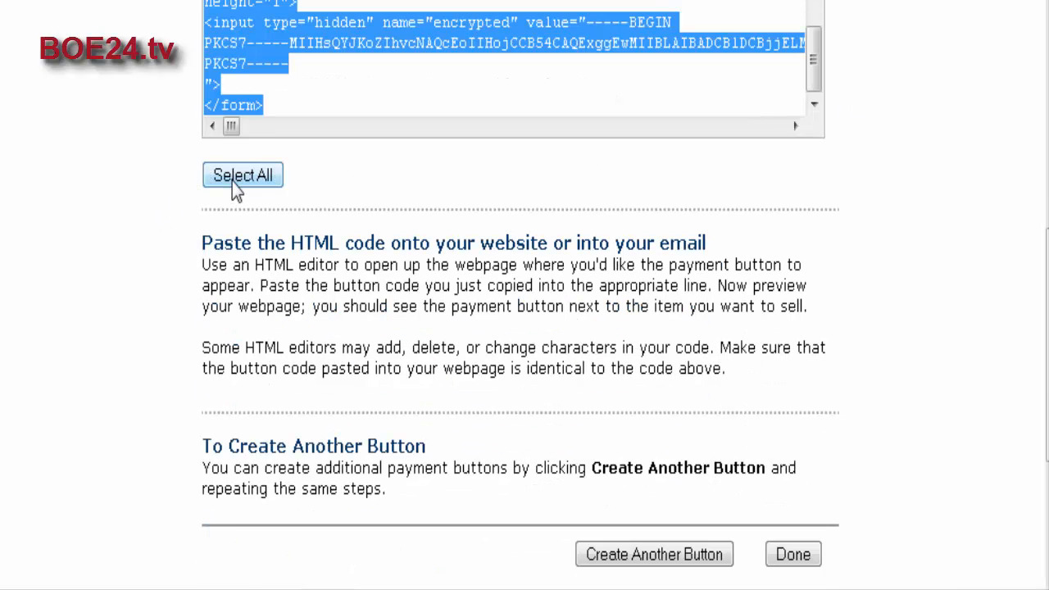
{"action": "scroll", "coordinate": [429, 212], "scroll_direction": "up", "scroll_amount": 1}
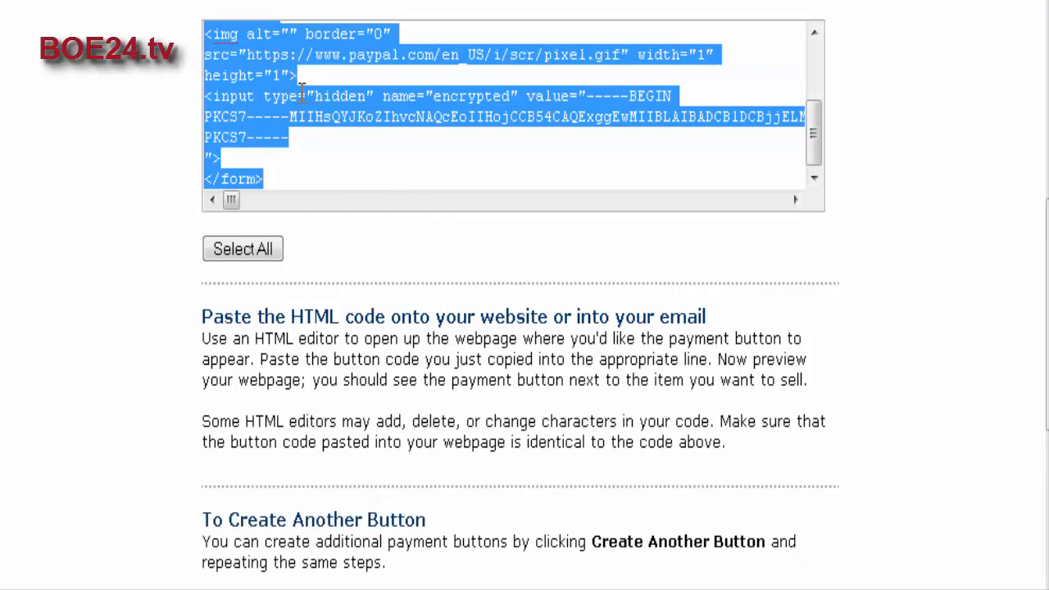
{"action": "right_click", "coordinate": [258, 85]}
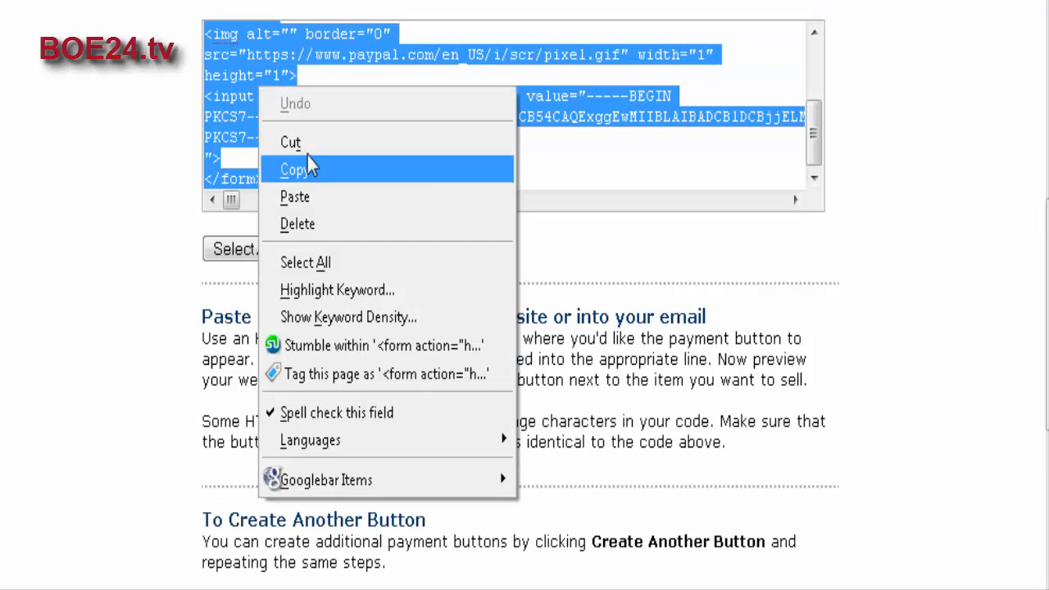
{"action": "left_click", "coordinate": [310, 169]}
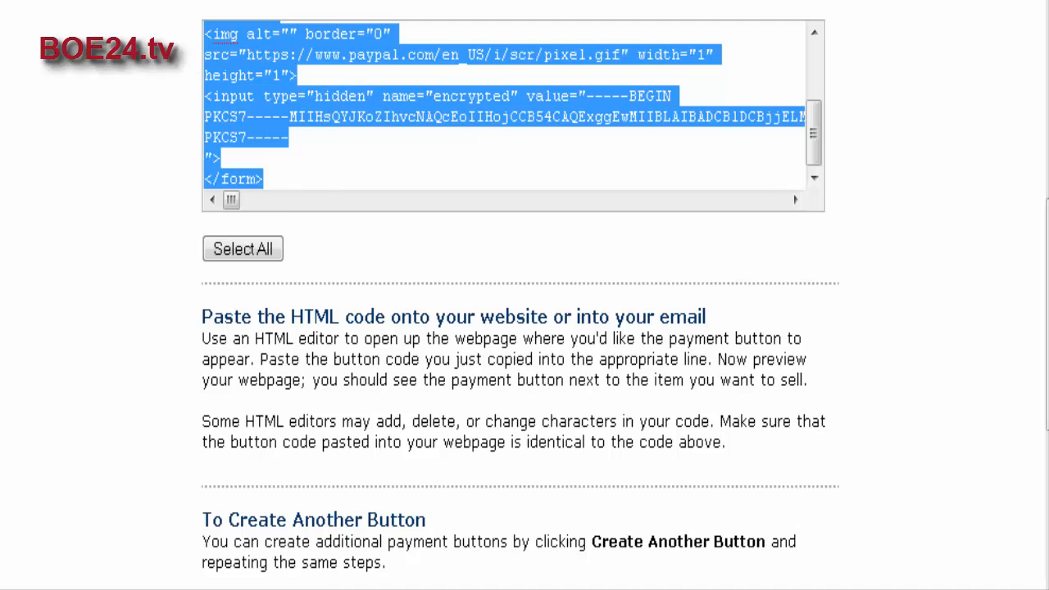
Open a new Notepad document, paste the button code into it and check the encrypted section.
{"action": "key", "text": "super"}
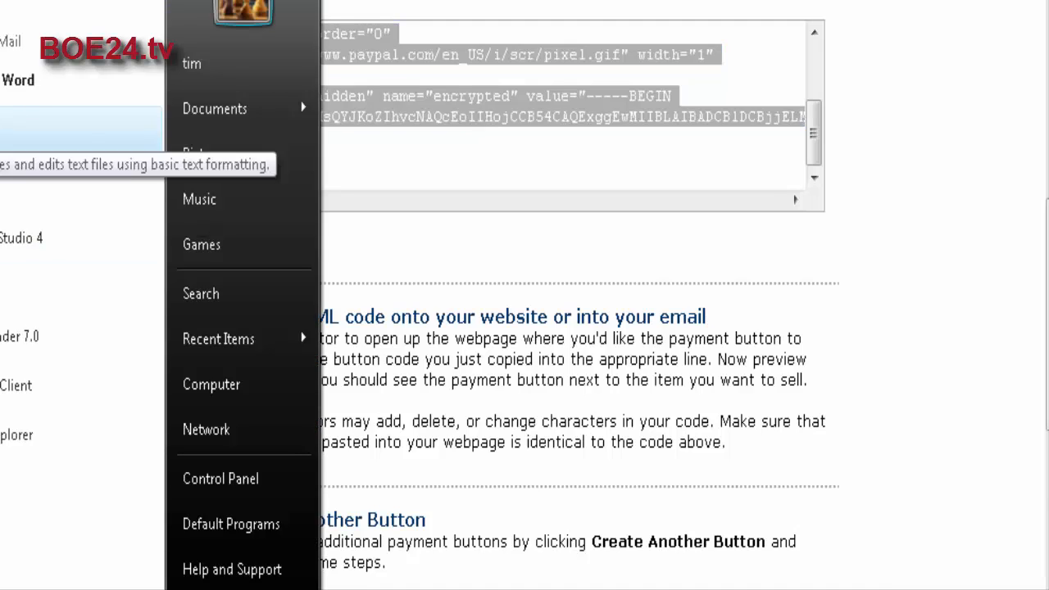
{"action": "left_click", "coordinate": [82, 128]}
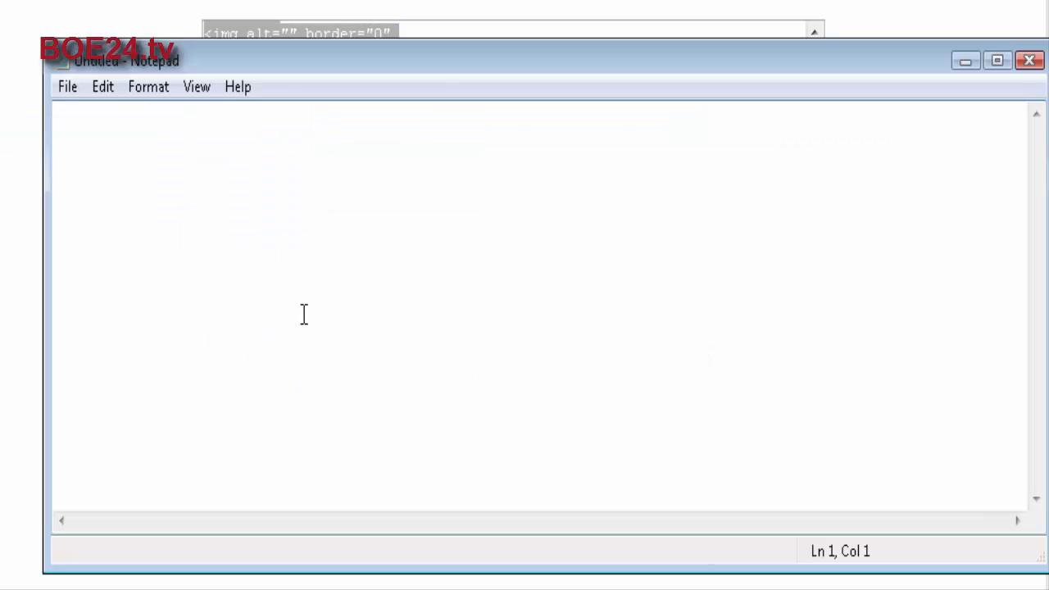
{"action": "key", "text": "ctrl+v"}
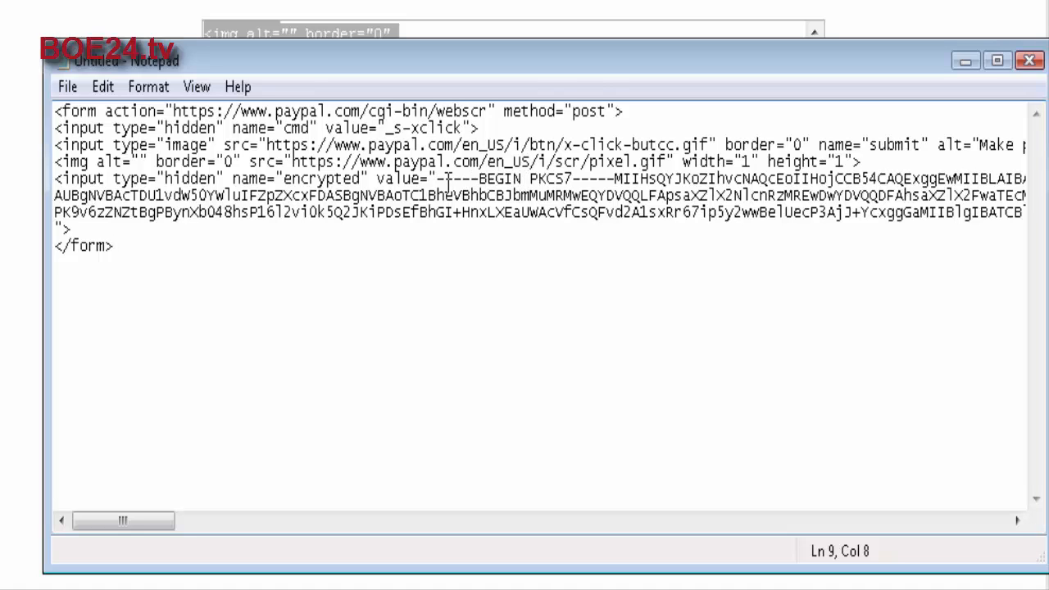
{"action": "left_click_drag", "start_coordinate": [442, 178], "coordinate": [811, 230]}
{"action": "left_click", "coordinate": [802, 291]}
Return to the PayPal code page in the browser and start creating another button.
{"action": "key", "text": "alt+Tab"}
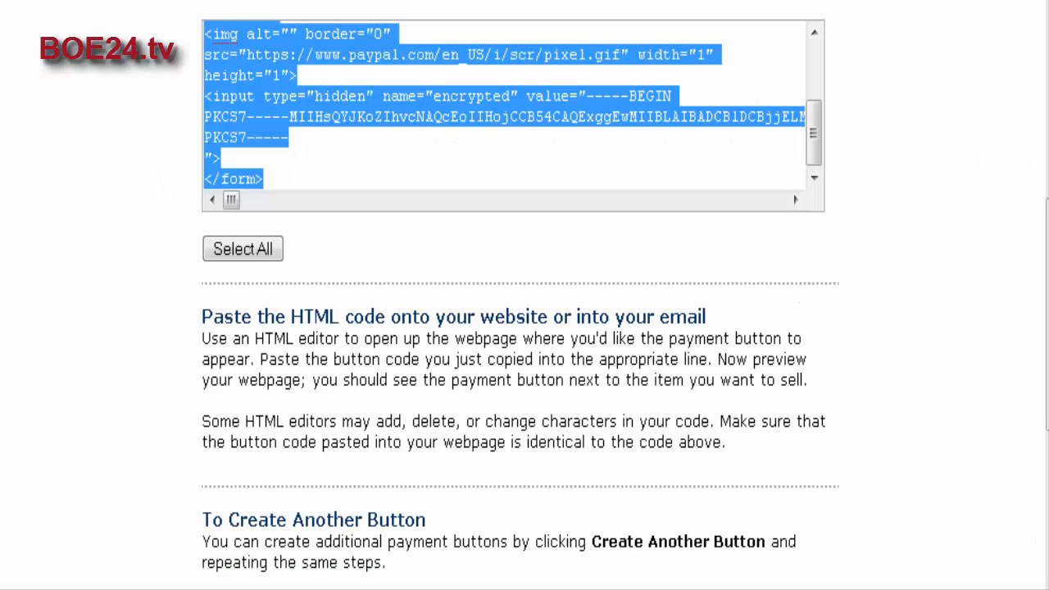
{"action": "scroll", "coordinate": [722, 317], "scroll_direction": "down", "scroll_amount": 1}
{"action": "scroll", "coordinate": [723, 317], "scroll_direction": "down", "scroll_amount": 3}
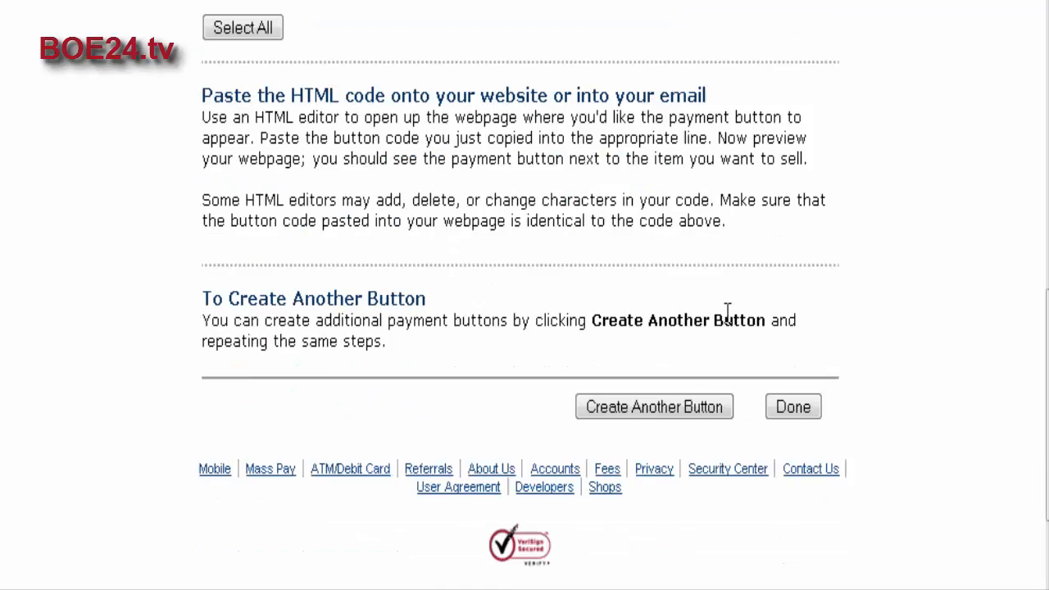
{"action": "scroll", "coordinate": [696, 320], "scroll_direction": "up", "scroll_amount": 2}
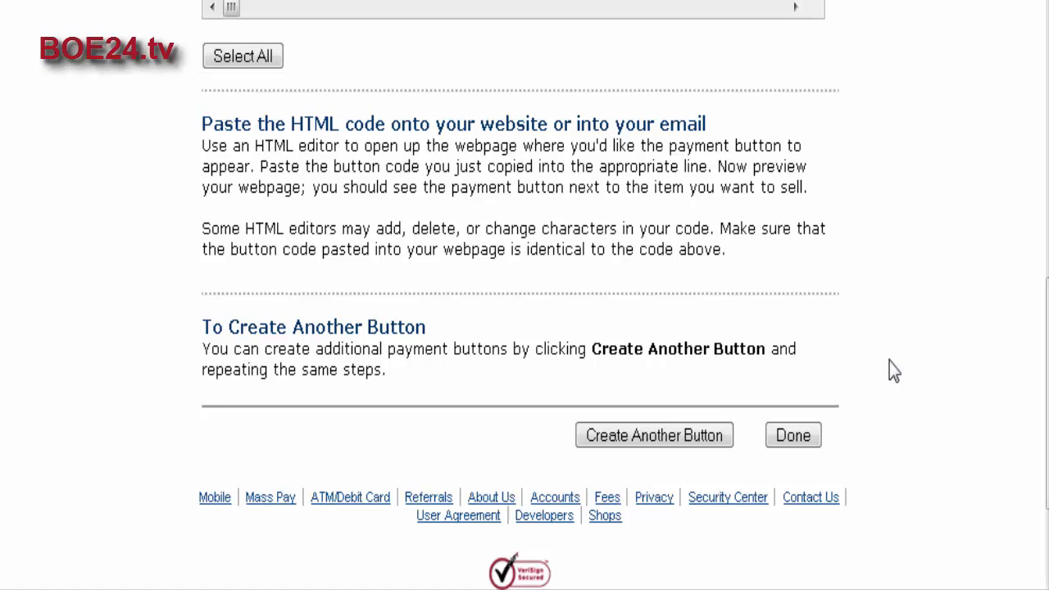
{"action": "left_click", "coordinate": [619, 437]}
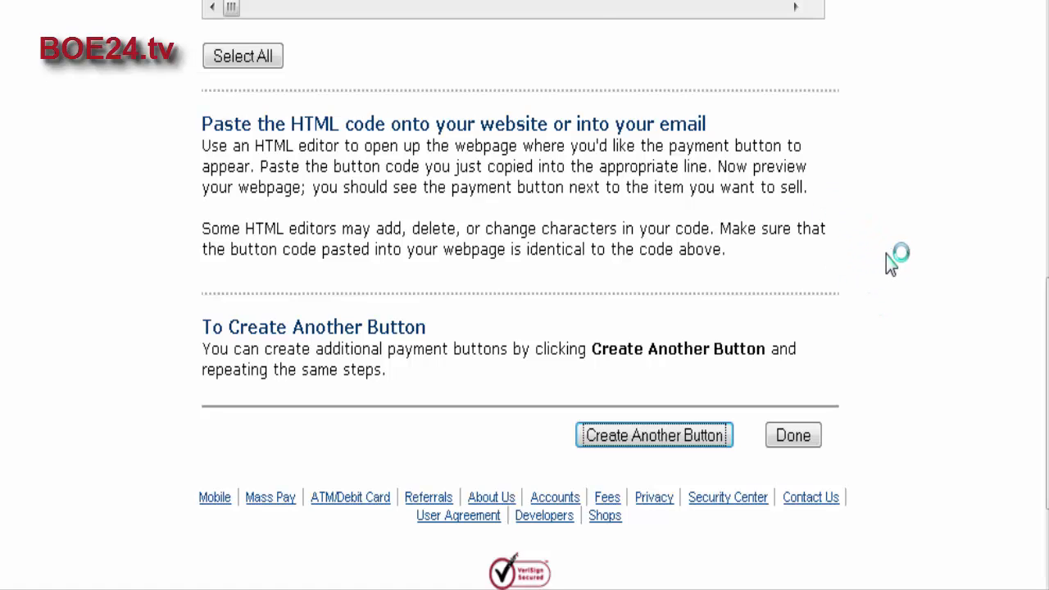
Delete the beginning of the product's price, then continue to the additional options and review the carried-over payment URLs and preferences.
{"action": "scroll", "coordinate": [885, 256], "scroll_direction": "down", "scroll_amount": 5}
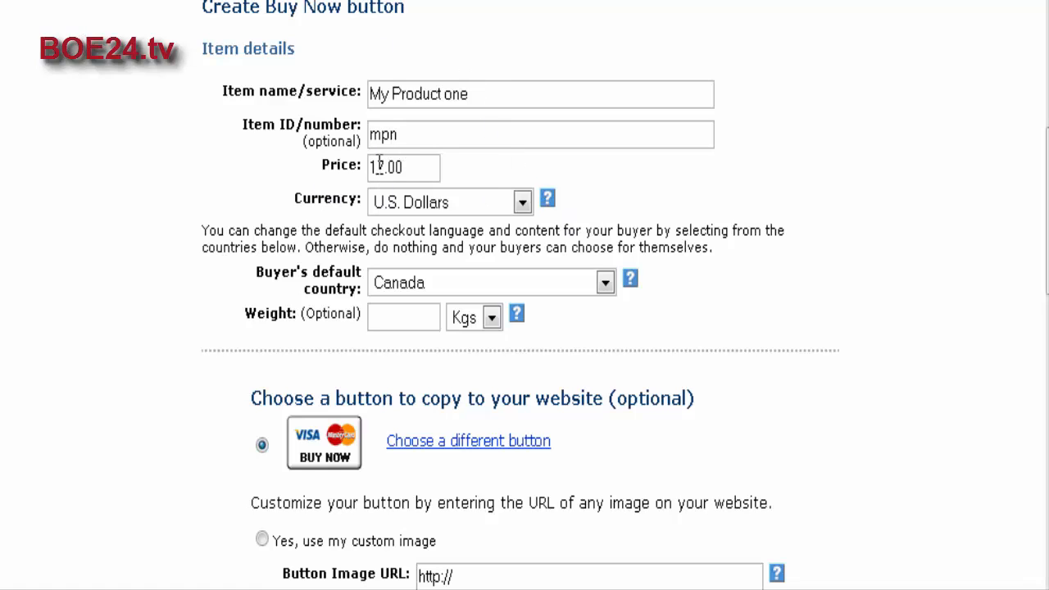
{"action": "left_click_drag", "start_coordinate": [375, 165], "coordinate": [250, 155]}
{"action": "key", "text": "BackSpace"}
{"action": "scroll", "coordinate": [818, 278], "scroll_direction": "down", "scroll_amount": 10}
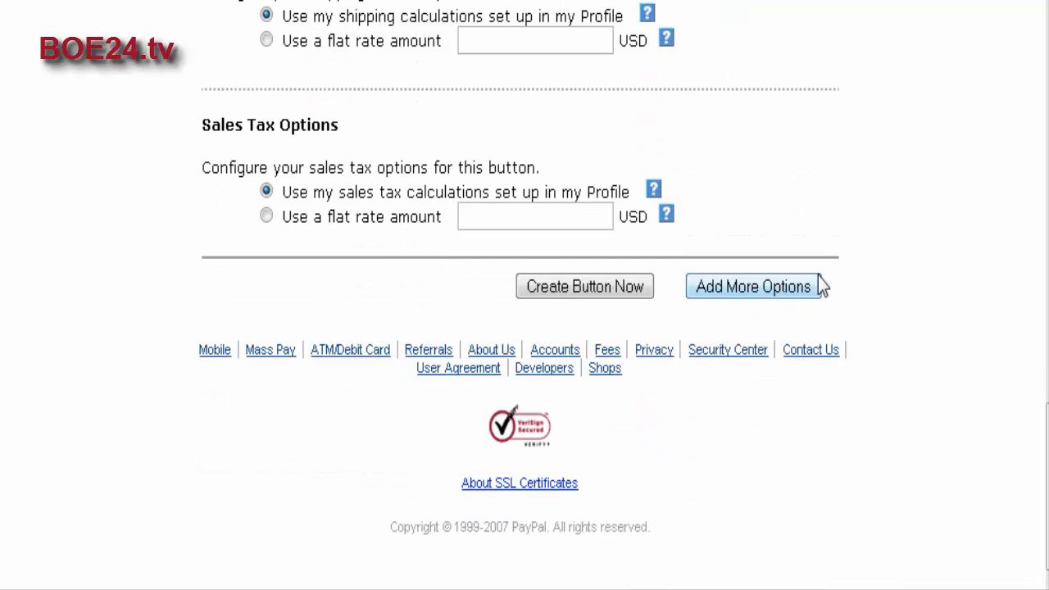
{"action": "left_click", "coordinate": [760, 283]}
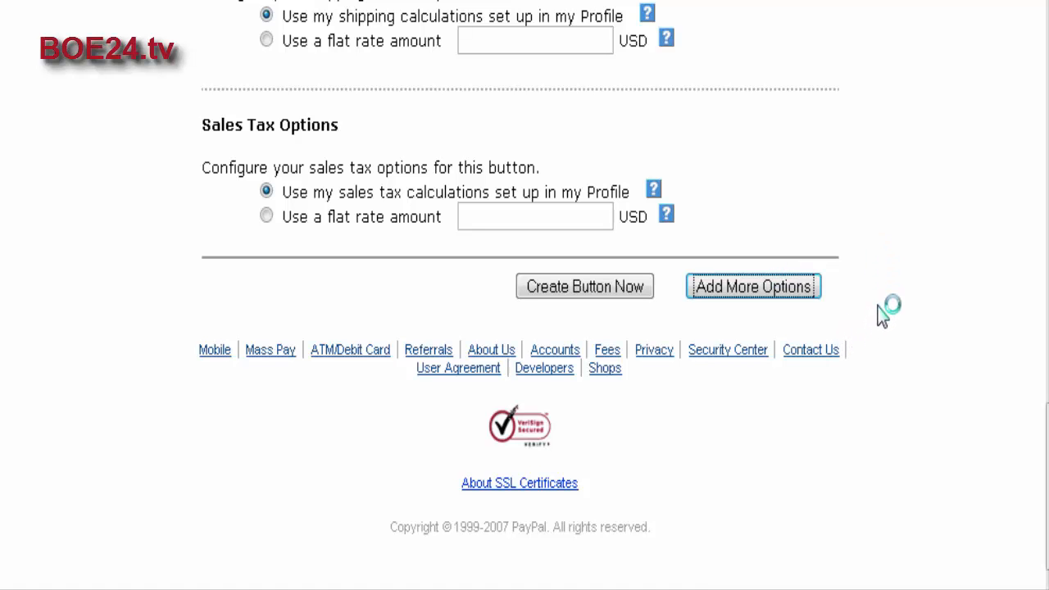
{"action": "scroll", "coordinate": [883, 315], "scroll_direction": "down", "scroll_amount": 8}
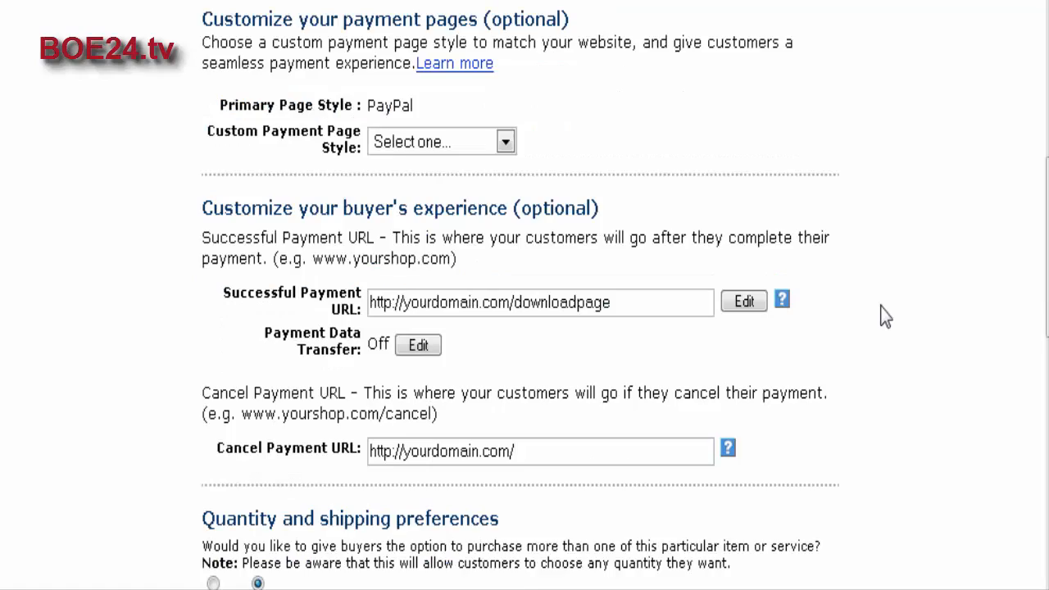
{"action": "scroll", "coordinate": [883, 315], "scroll_direction": "down", "scroll_amount": 7}
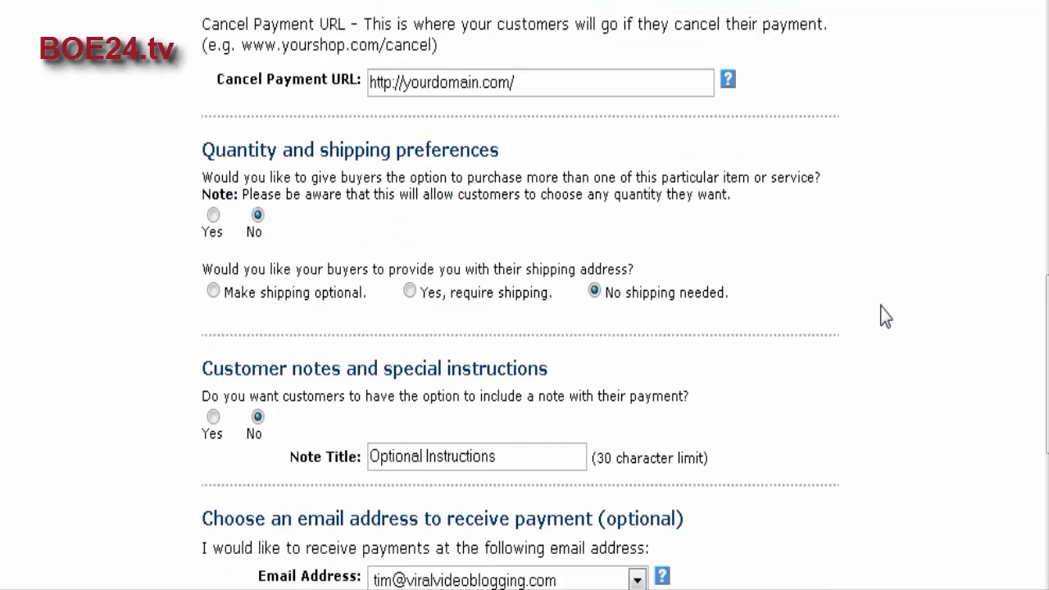
{"action": "scroll", "coordinate": [885, 316], "scroll_direction": "down", "scroll_amount": 2}
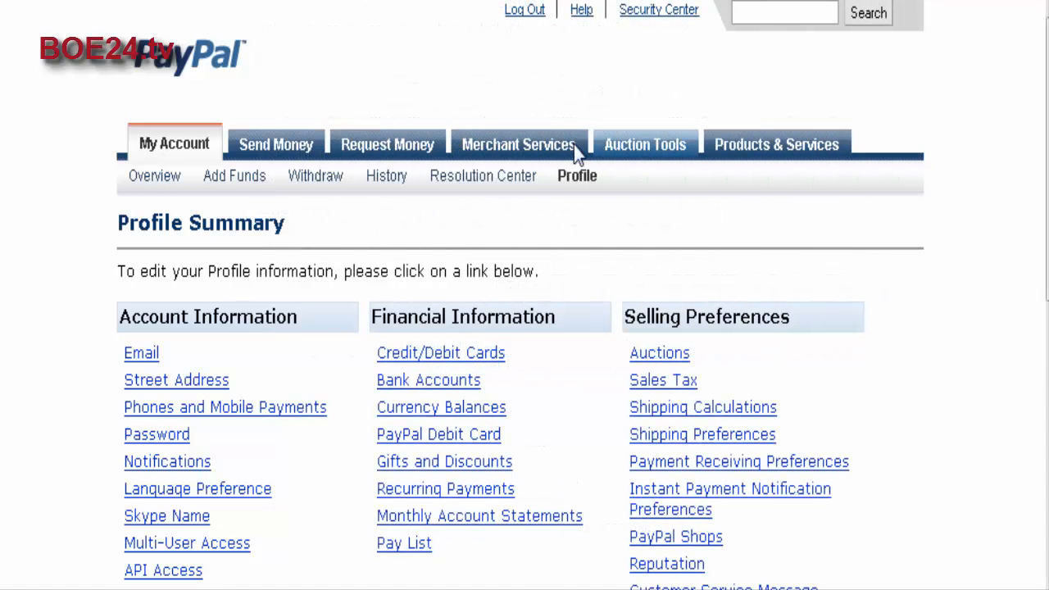
Open the Sales Tax selling preferences from the profile summary and examine the domestic and international tax rate setup.
{"action": "scroll", "coordinate": [947, 277], "scroll_direction": "down", "scroll_amount": 3}
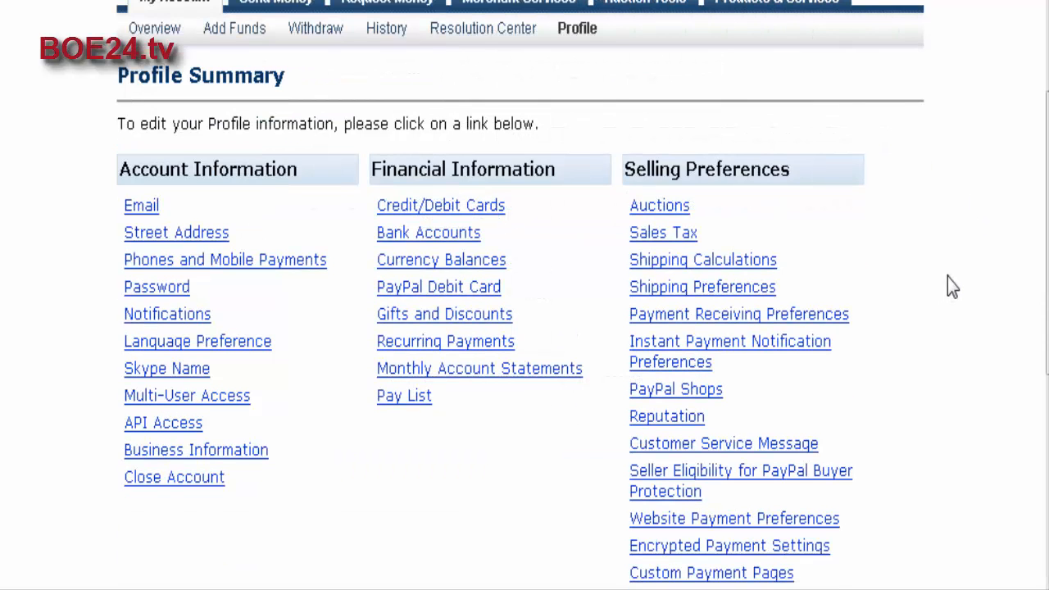
{"action": "scroll", "coordinate": [947, 282], "scroll_direction": "down", "scroll_amount": 3}
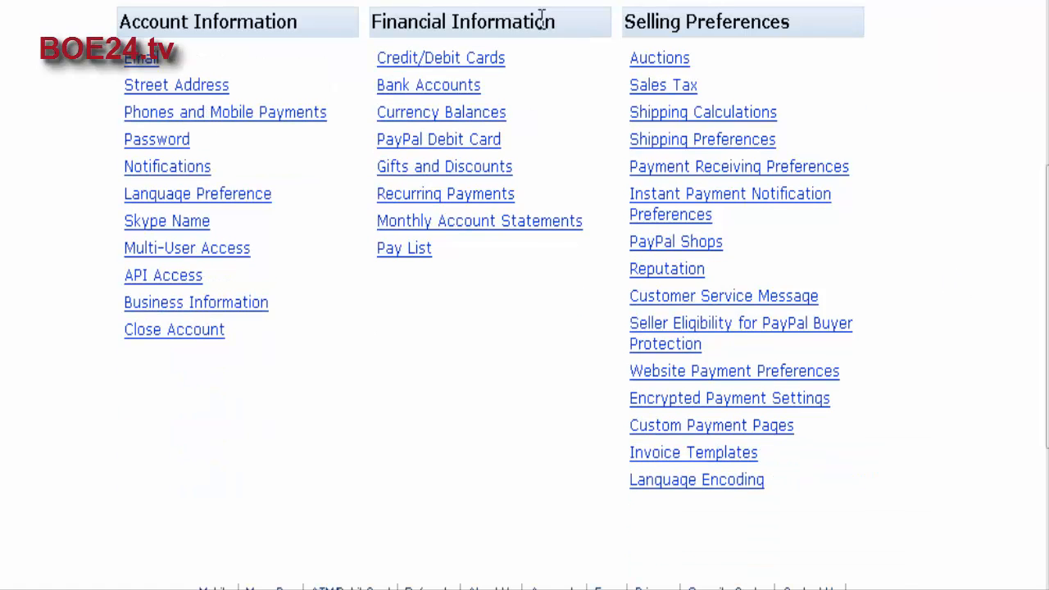
{"action": "left_click", "coordinate": [668, 87]}
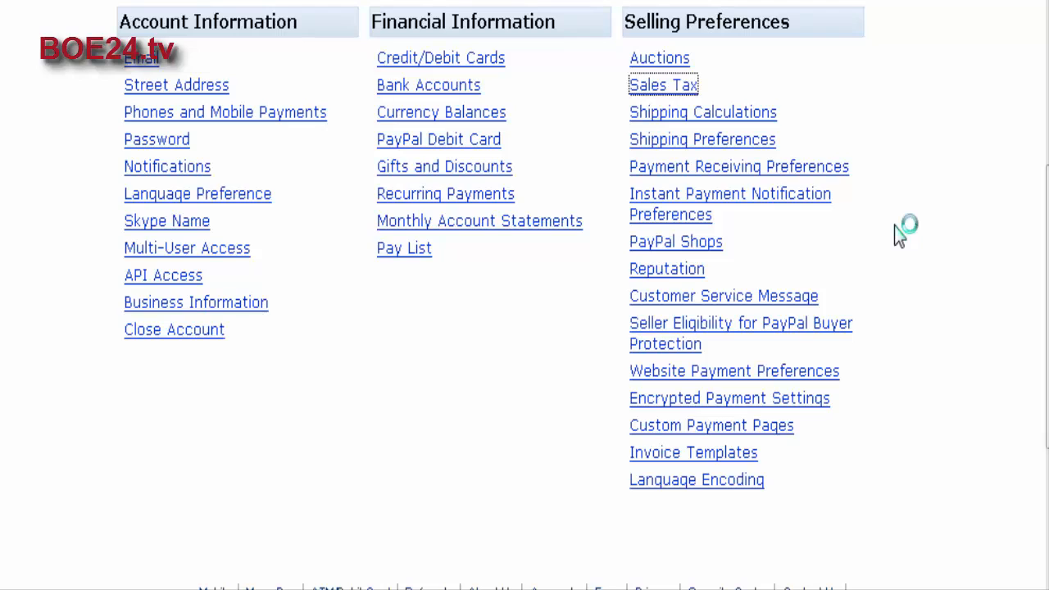
{"action": "scroll", "coordinate": [758, 209], "scroll_direction": "down", "scroll_amount": 5}
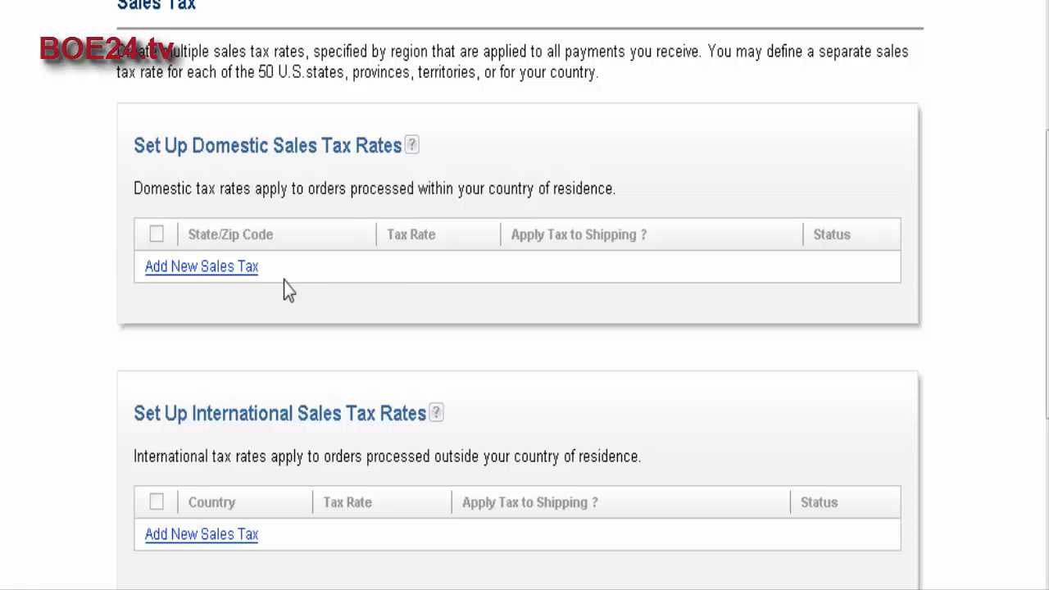
{"action": "scroll", "coordinate": [525, 266], "scroll_direction": "down", "scroll_amount": 3}
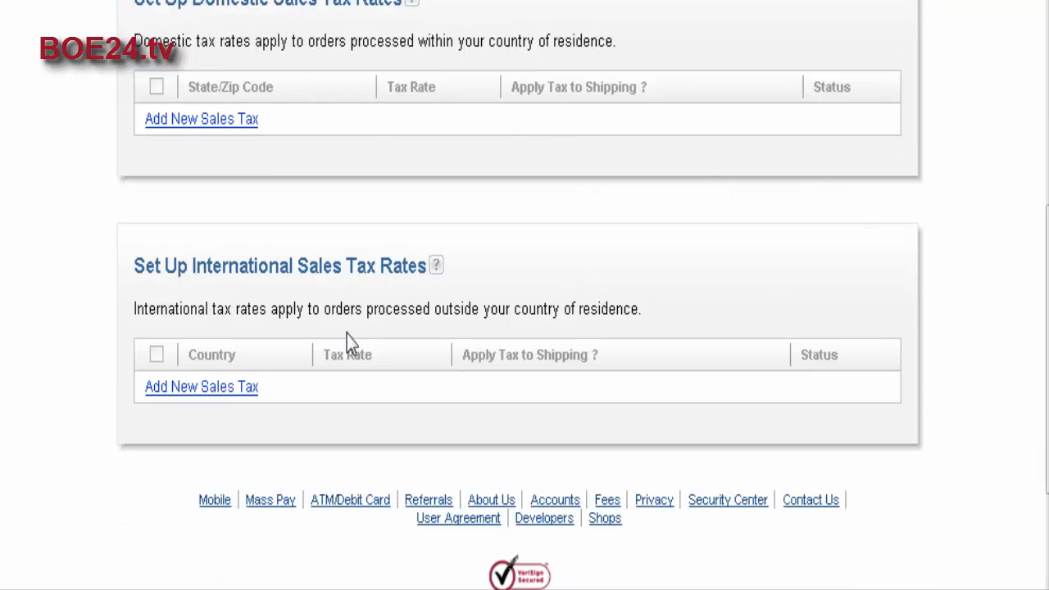
{"action": "scroll", "coordinate": [412, 310], "scroll_direction": "down", "scroll_amount": 2}
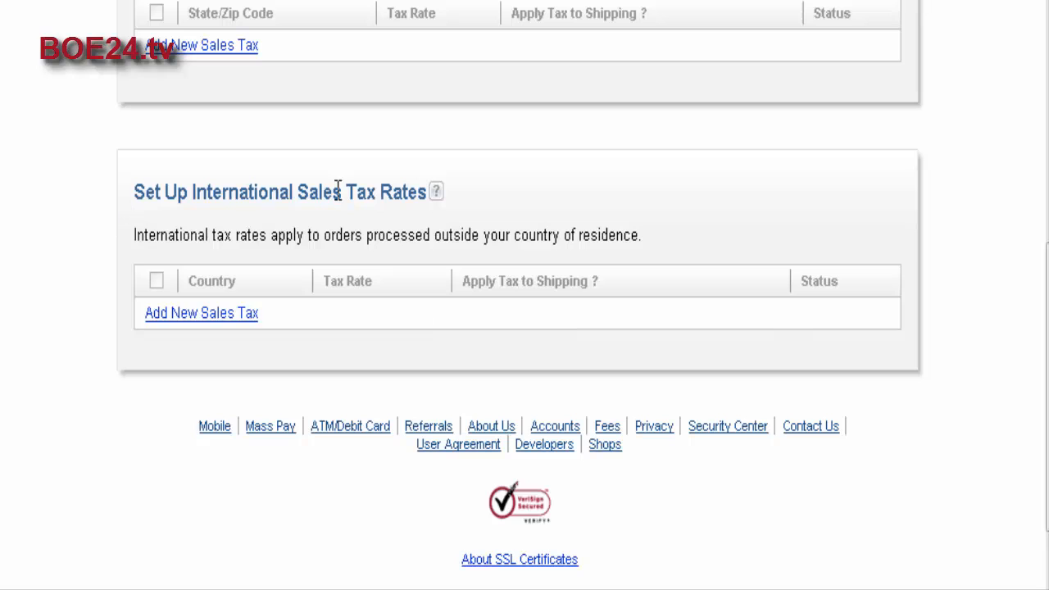
{"action": "scroll", "coordinate": [358, 283], "scroll_direction": "down", "scroll_amount": 2}
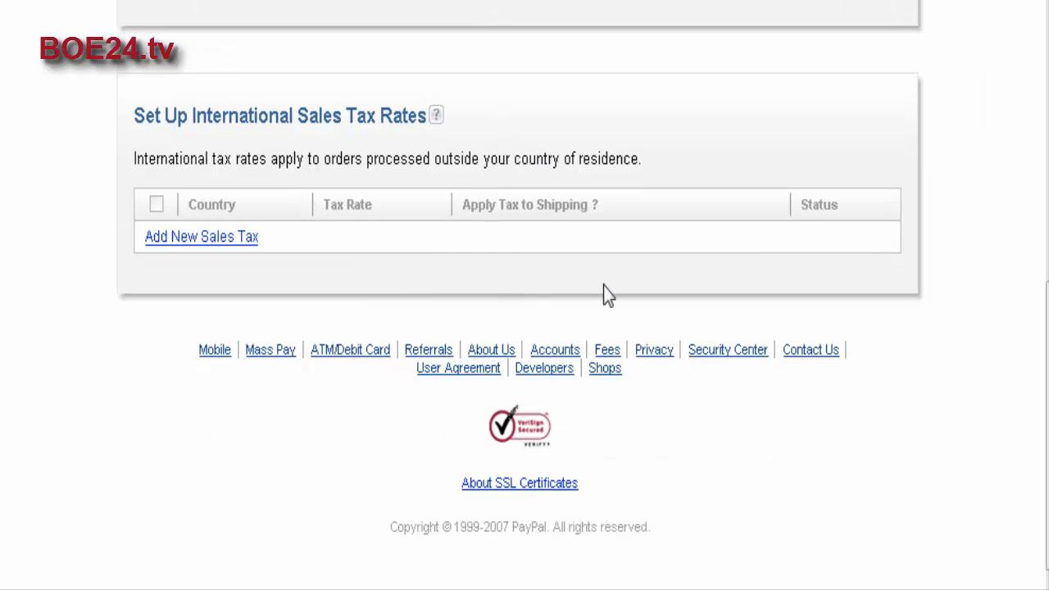
{"action": "scroll", "coordinate": [735, 287], "scroll_direction": "up", "scroll_amount": 7}
Go back to the profile summary and open the Shipping Calculations settings to view the currency and cost method options.
{"action": "key", "text": "alt+Left"}
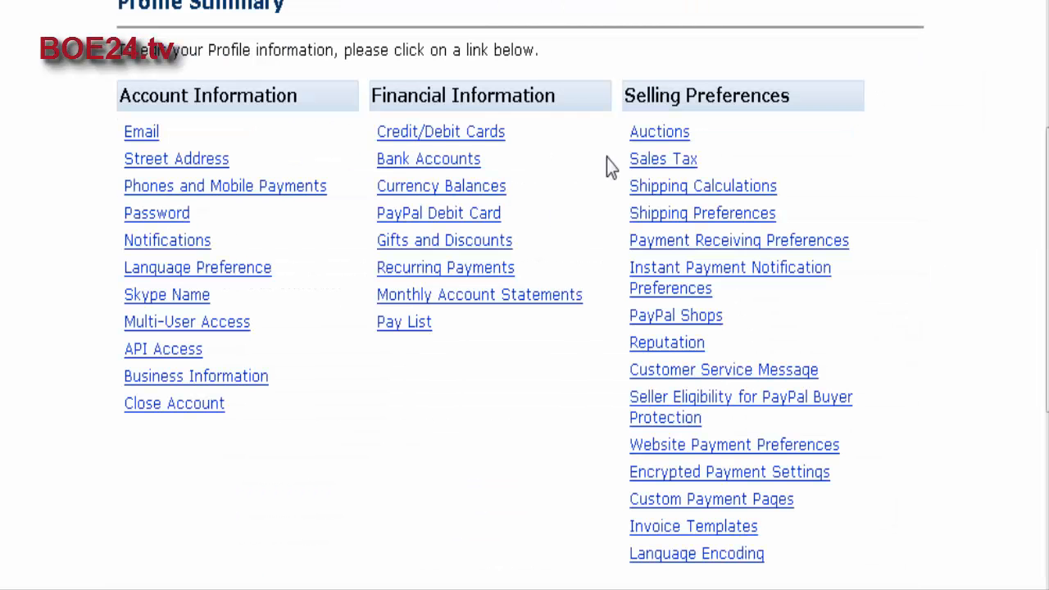
{"action": "left_click", "coordinate": [740, 189]}
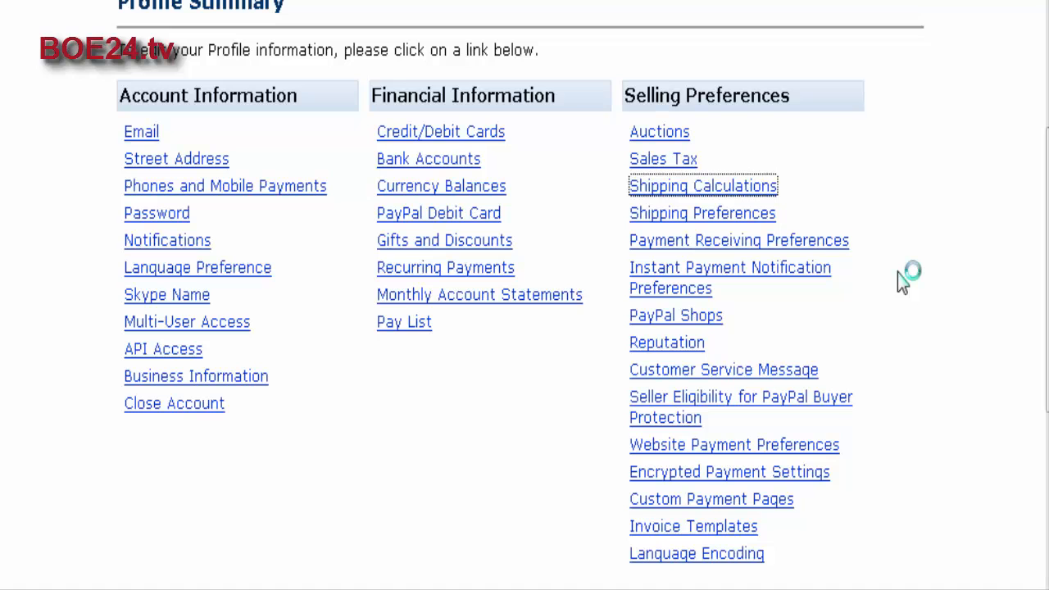
{"action": "scroll", "coordinate": [905, 283], "scroll_direction": "down", "scroll_amount": 2}
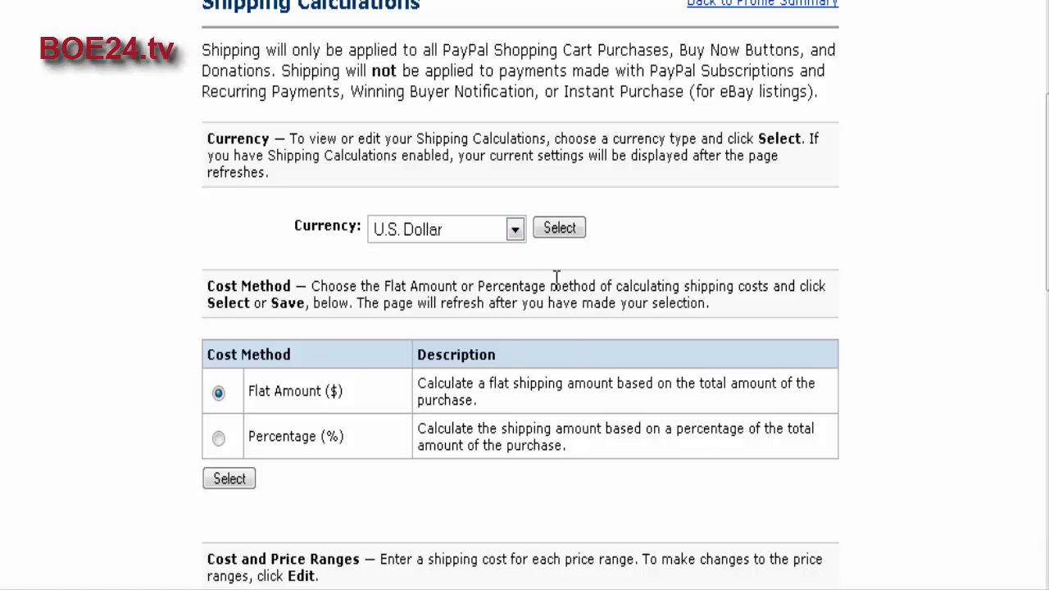
Examine the shipping cost and price ranges and the transaction-based override option on the Shipping Calculations page.
{"action": "scroll", "coordinate": [765, 299], "scroll_direction": "down", "scroll_amount": 1}
{"action": "scroll", "coordinate": [765, 344], "scroll_direction": "down", "scroll_amount": 5}
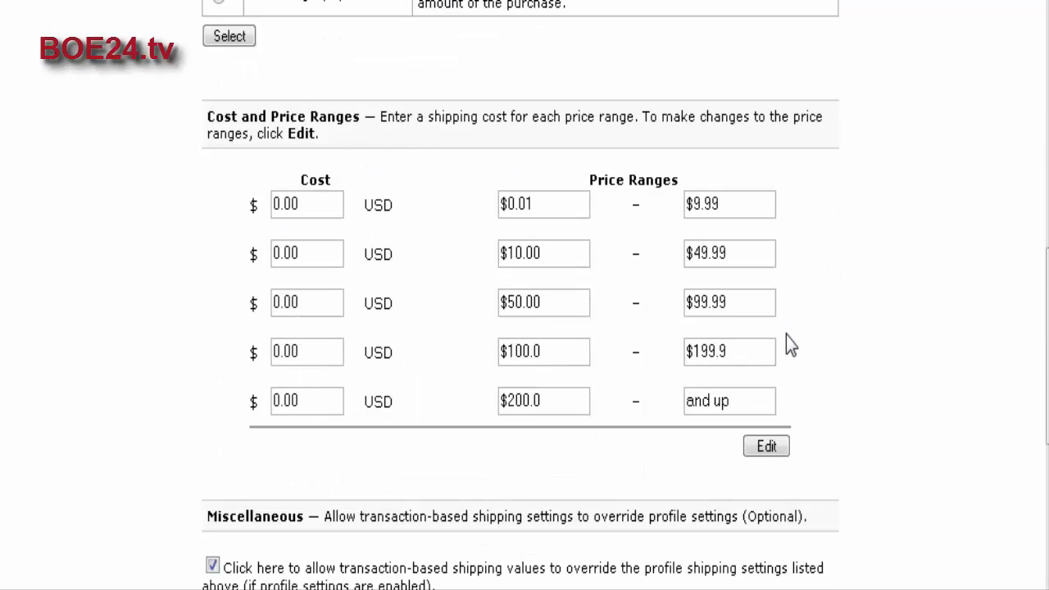
{"action": "scroll", "coordinate": [843, 336], "scroll_direction": "down", "scroll_amount": 3}
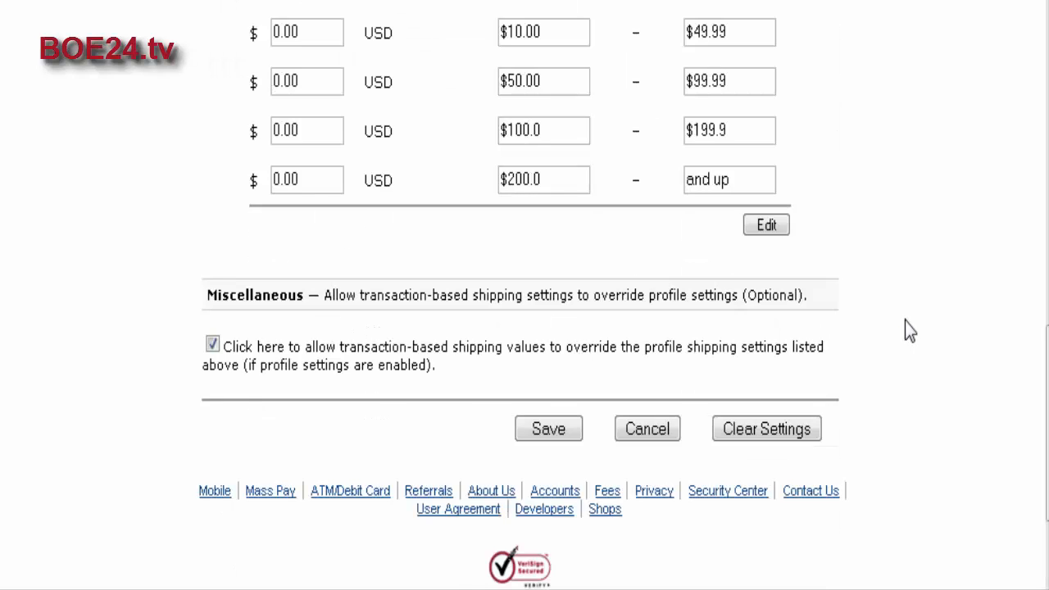
{"action": "scroll", "coordinate": [913, 332], "scroll_direction": "up", "scroll_amount": 1}
{"action": "scroll", "coordinate": [929, 342], "scroll_direction": "up", "scroll_amount": 10}
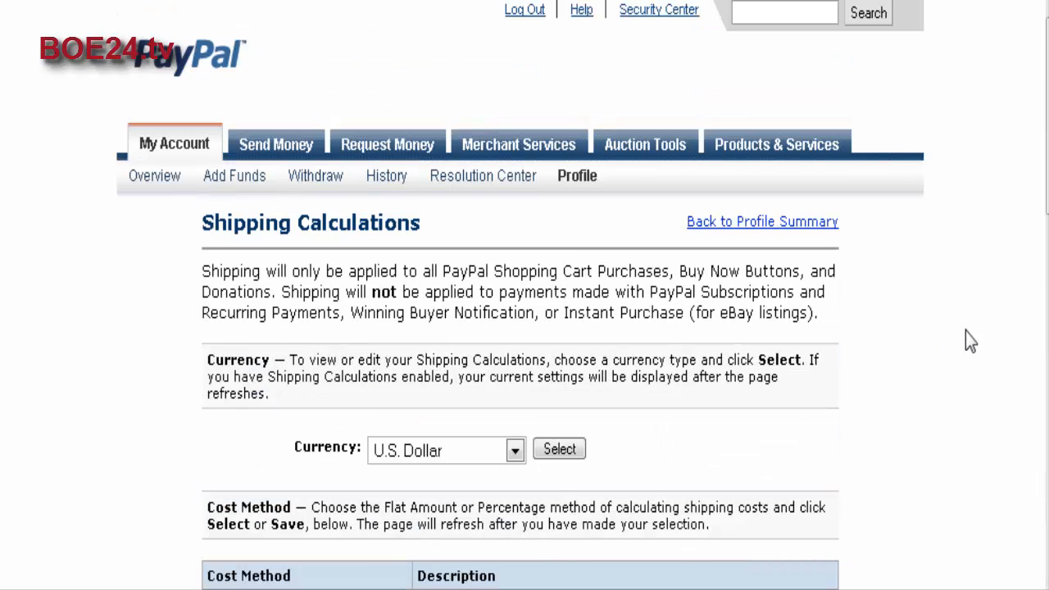
Open Shipping Preferences from the profile summary and review the carrier, return label and Ship button settings.
{"action": "left_click", "coordinate": [729, 225]}
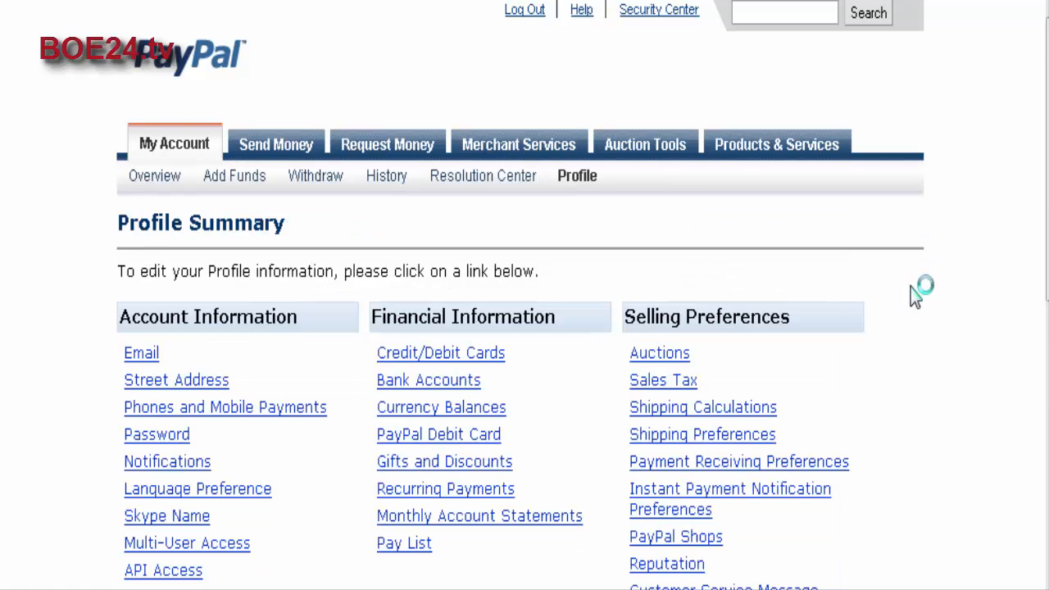
{"action": "scroll", "coordinate": [915, 295], "scroll_direction": "down", "scroll_amount": 3}
{"action": "left_click", "coordinate": [697, 140]}
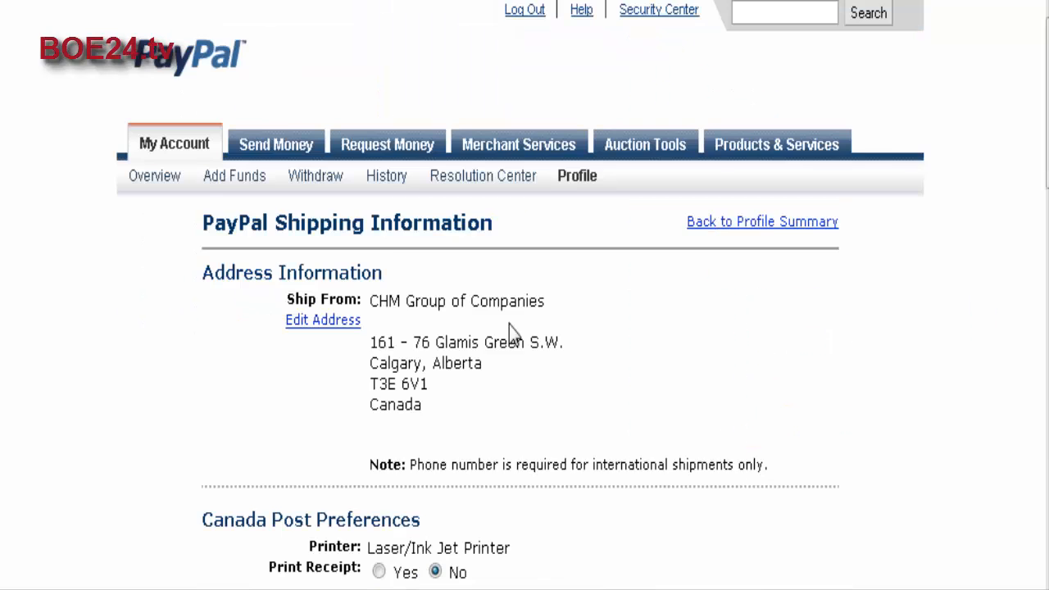
{"action": "scroll", "coordinate": [756, 316], "scroll_direction": "down", "scroll_amount": 4}
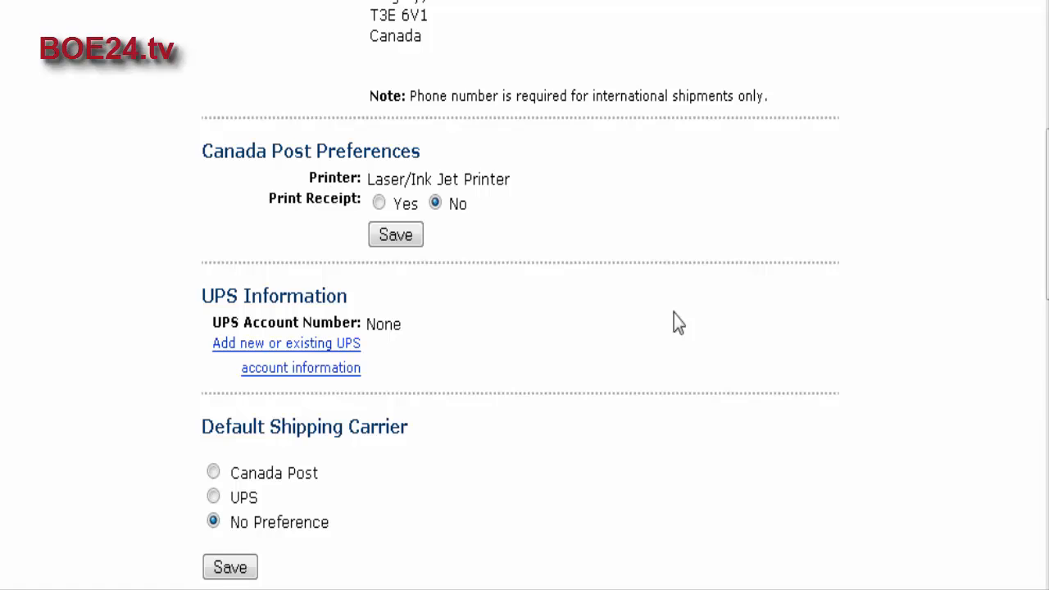
{"action": "scroll", "coordinate": [688, 347], "scroll_direction": "down", "scroll_amount": 2}
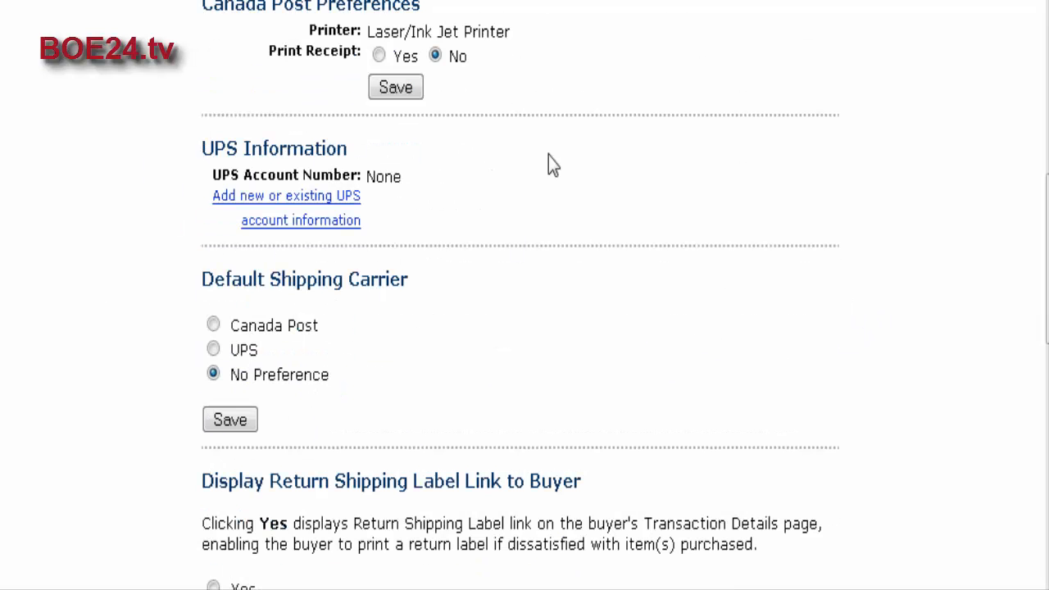
{"action": "scroll", "coordinate": [643, 277], "scroll_direction": "down", "scroll_amount": 3}
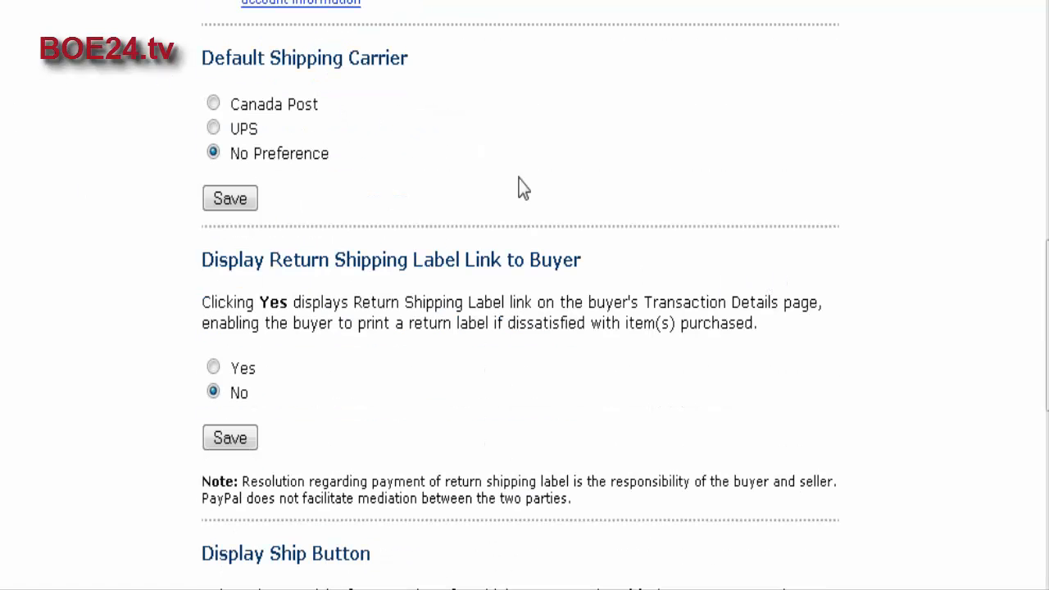
{"action": "scroll", "coordinate": [626, 318], "scroll_direction": "down", "scroll_amount": 2}
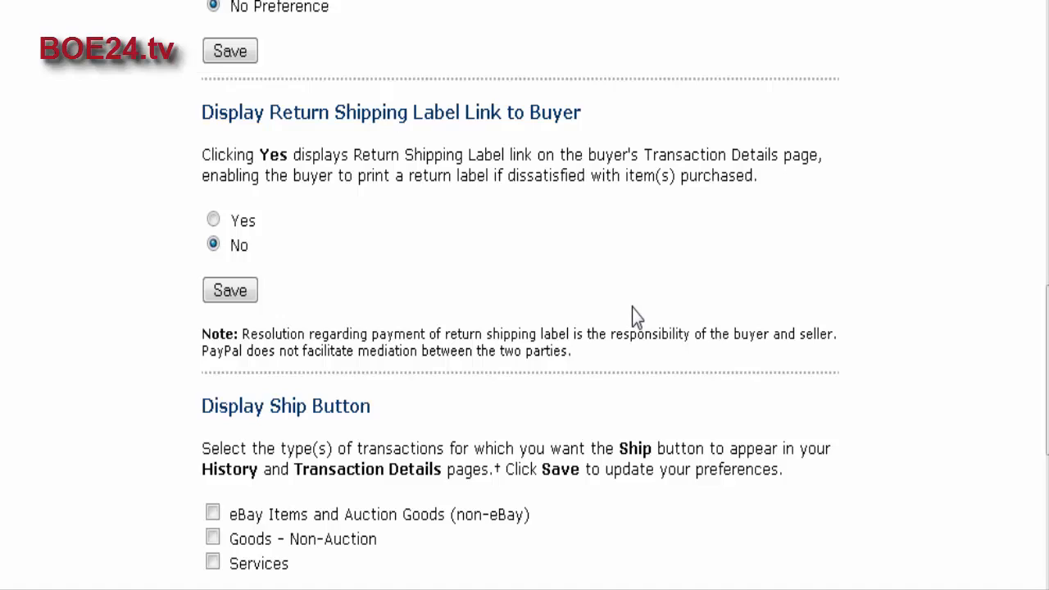
{"action": "scroll", "coordinate": [622, 305], "scroll_direction": "down", "scroll_amount": 1}
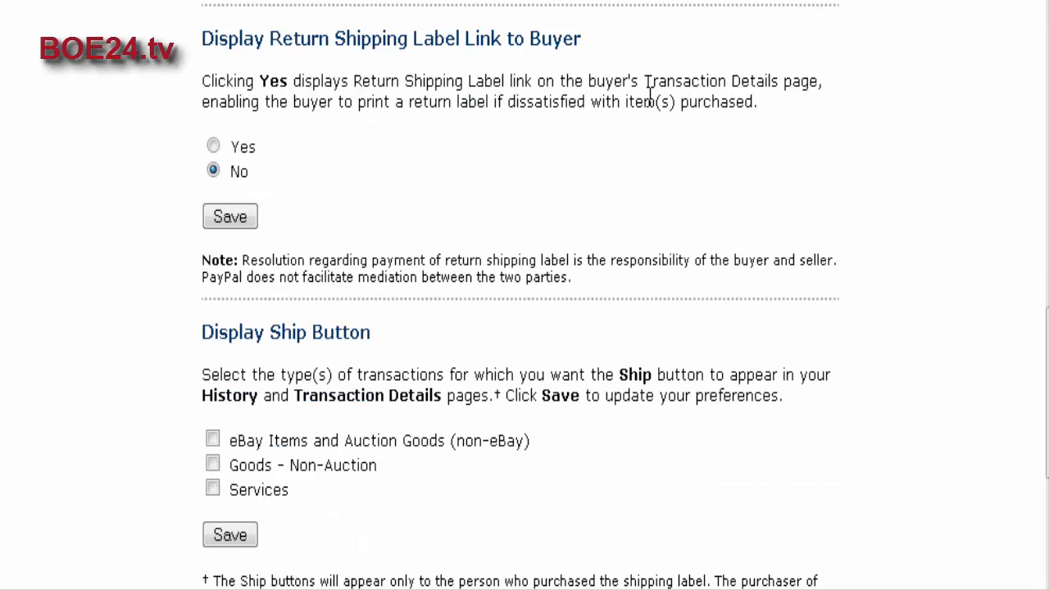
{"action": "scroll", "coordinate": [529, 215], "scroll_direction": "down", "scroll_amount": 1}
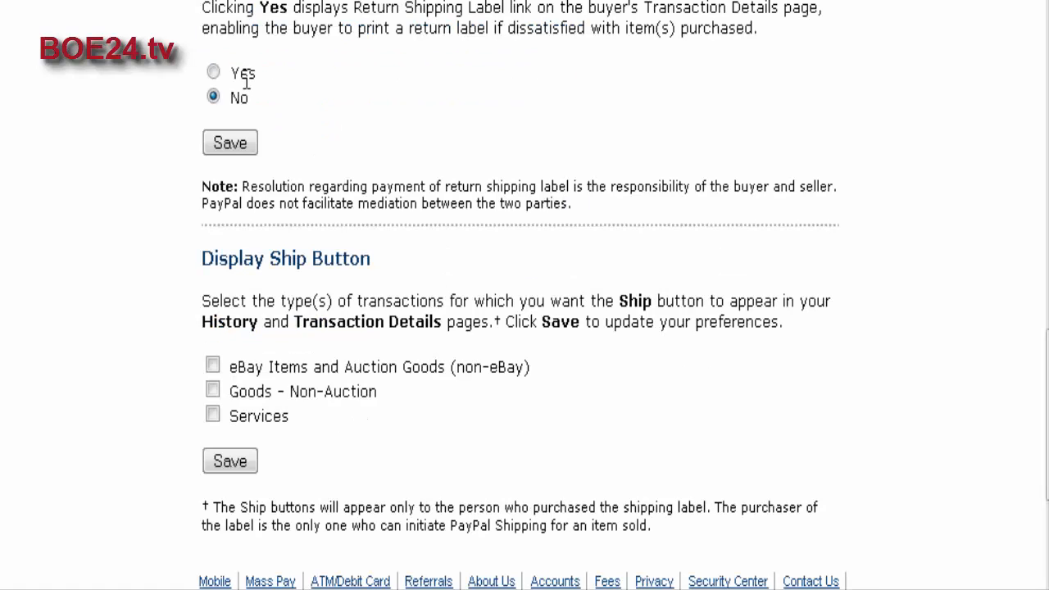
{"action": "scroll", "coordinate": [723, 205], "scroll_direction": "down", "scroll_amount": 3}
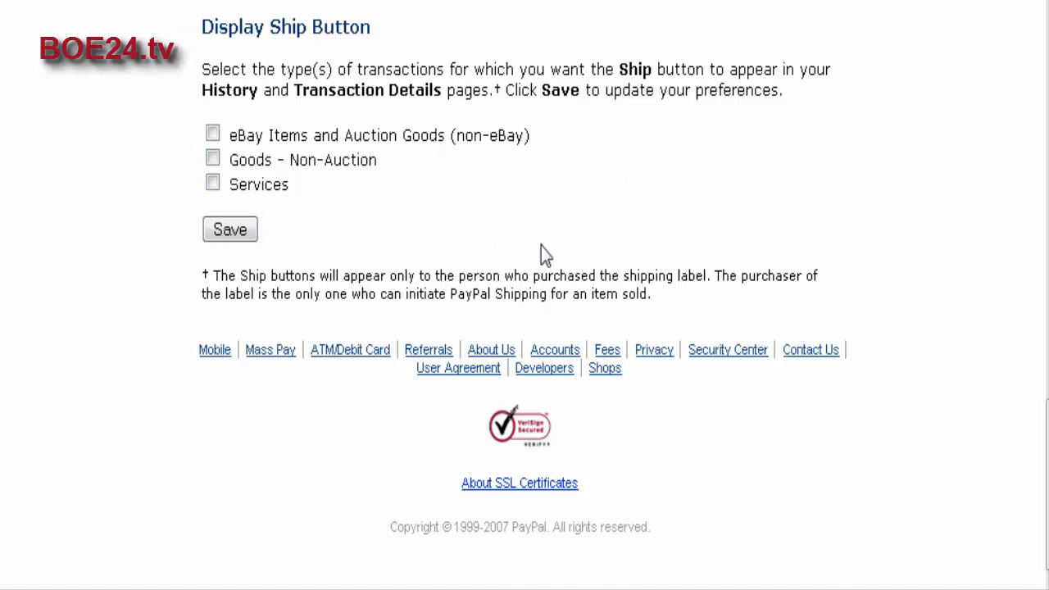
{"action": "scroll", "coordinate": [974, 272], "scroll_direction": "up", "scroll_amount": 15}
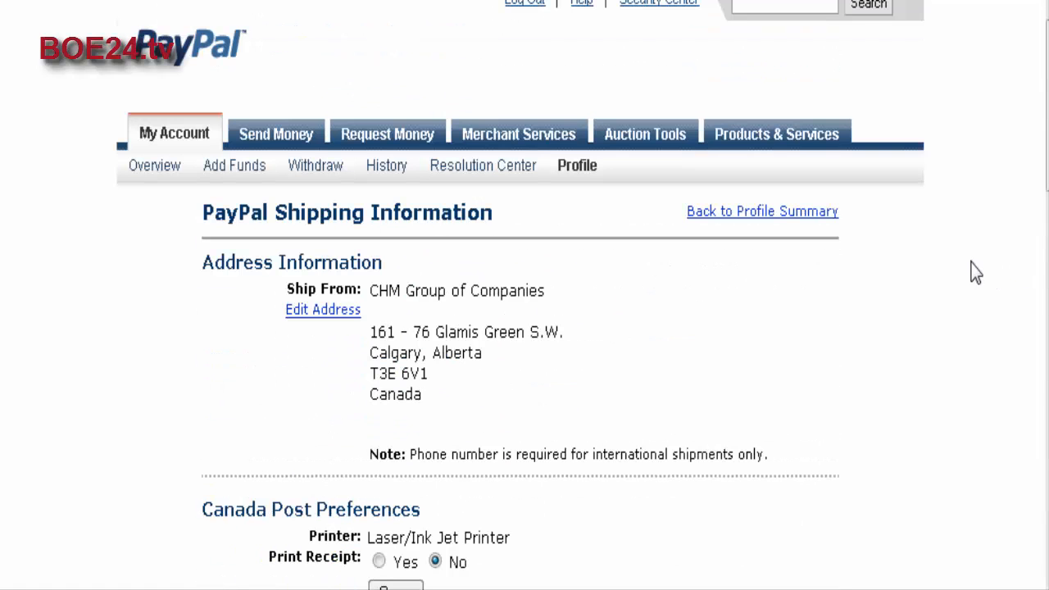
Return to the profile summary and open Custom Payment Pages to view the existing page styles.
{"action": "left_click", "coordinate": [762, 213]}
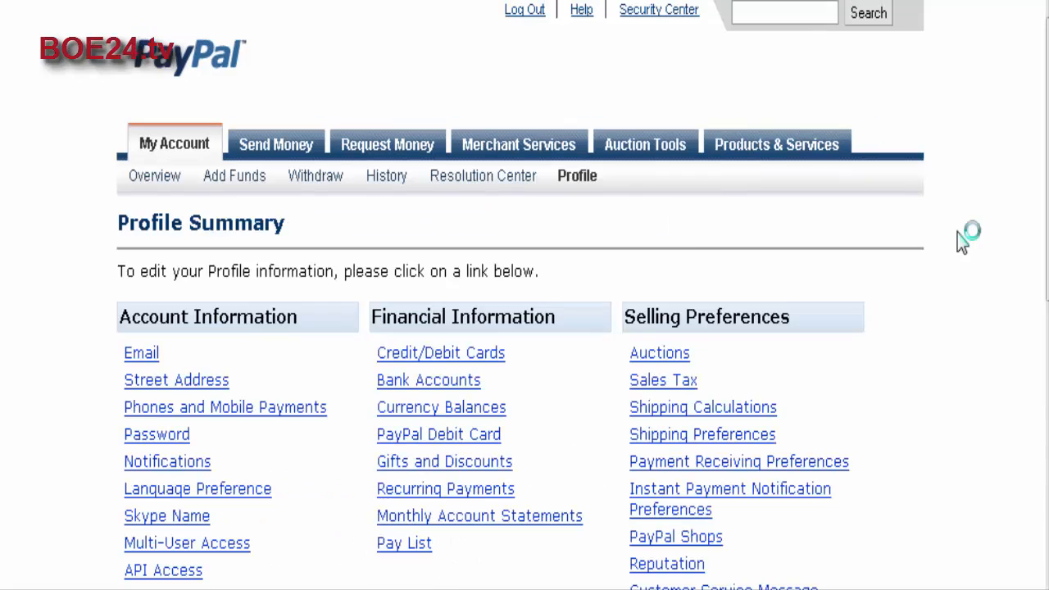
{"action": "scroll", "coordinate": [946, 297], "scroll_direction": "down", "scroll_amount": 3}
{"action": "scroll", "coordinate": [821, 350], "scroll_direction": "down", "scroll_amount": 2}
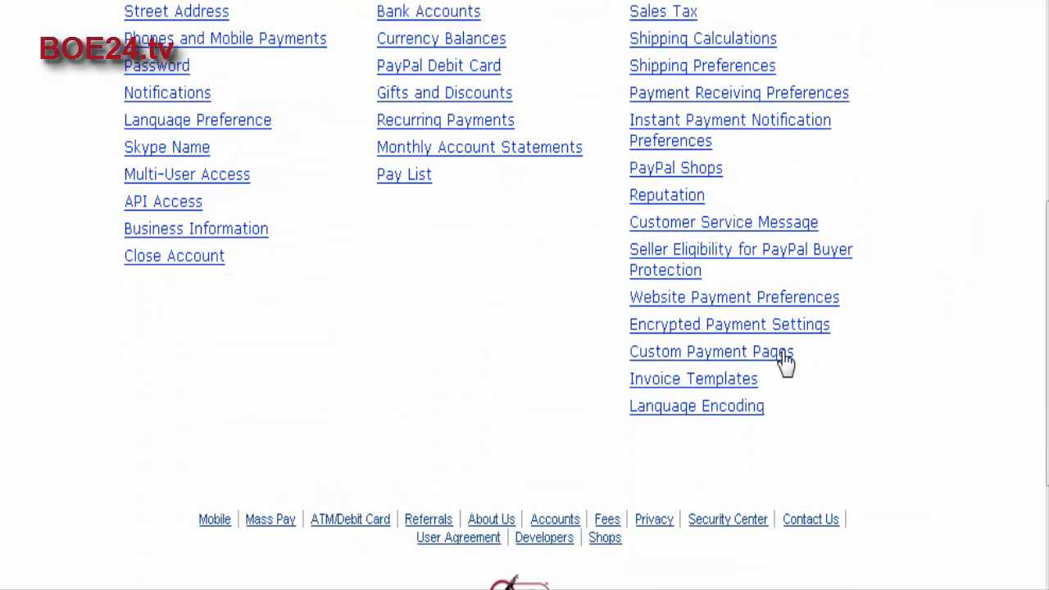
{"action": "left_click", "coordinate": [782, 357]}
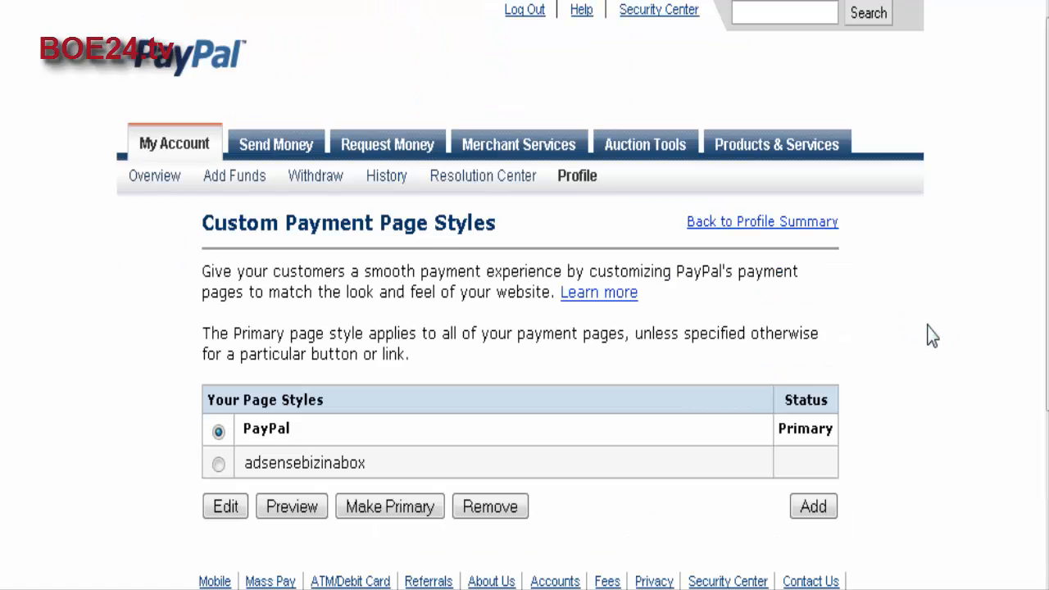
{"action": "scroll", "coordinate": [932, 336], "scroll_direction": "down", "scroll_amount": 5}
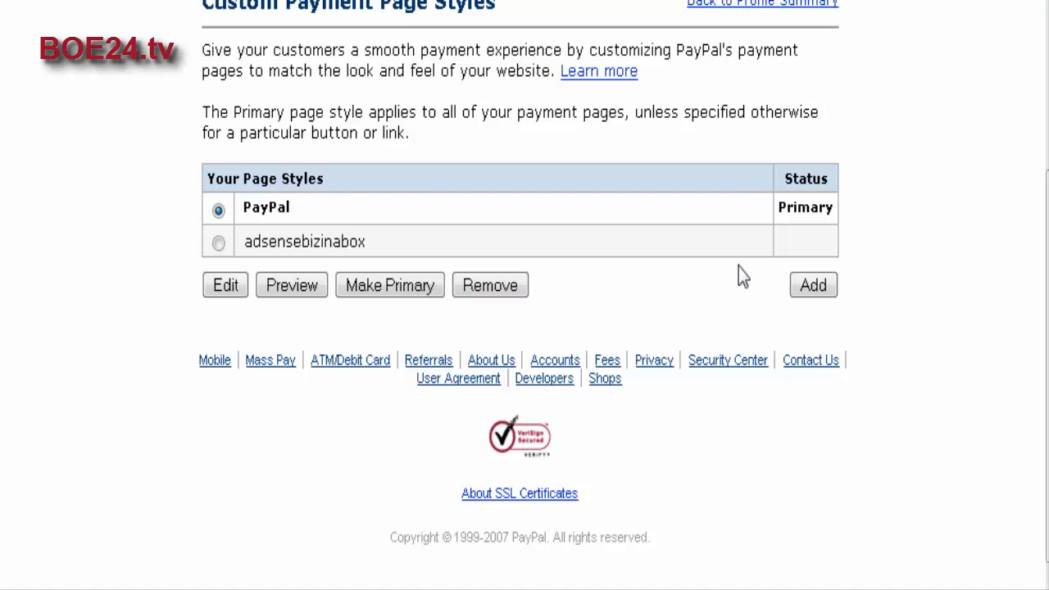
Start adding a payment page style and enter "custom" as its page style name.
{"action": "left_click", "coordinate": [815, 285]}
{"action": "scroll", "coordinate": [892, 298], "scroll_direction": "down", "scroll_amount": 3}
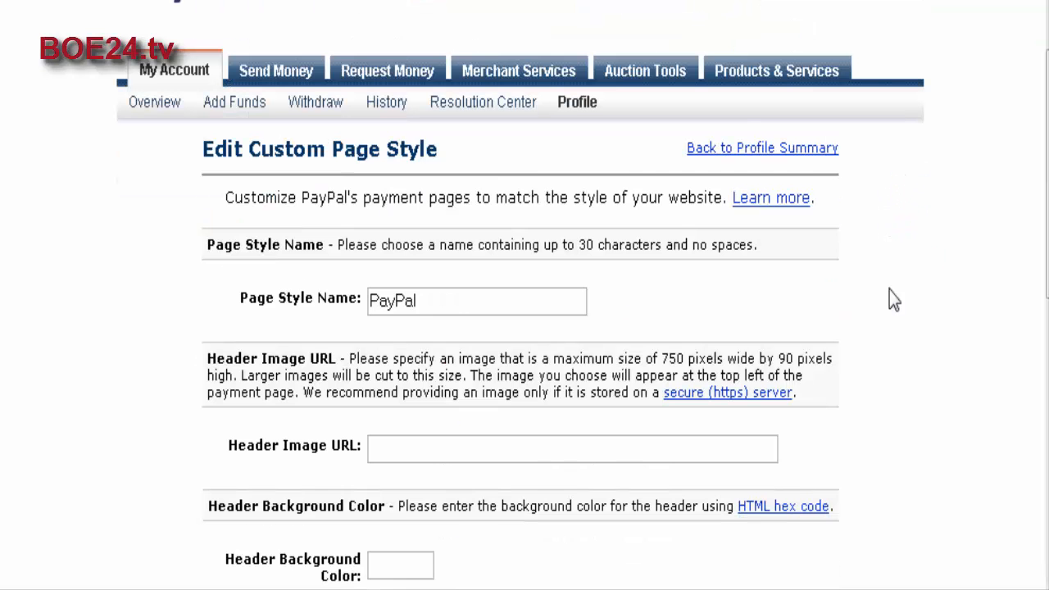
{"action": "scroll", "coordinate": [886, 282], "scroll_direction": "down", "scroll_amount": 2}
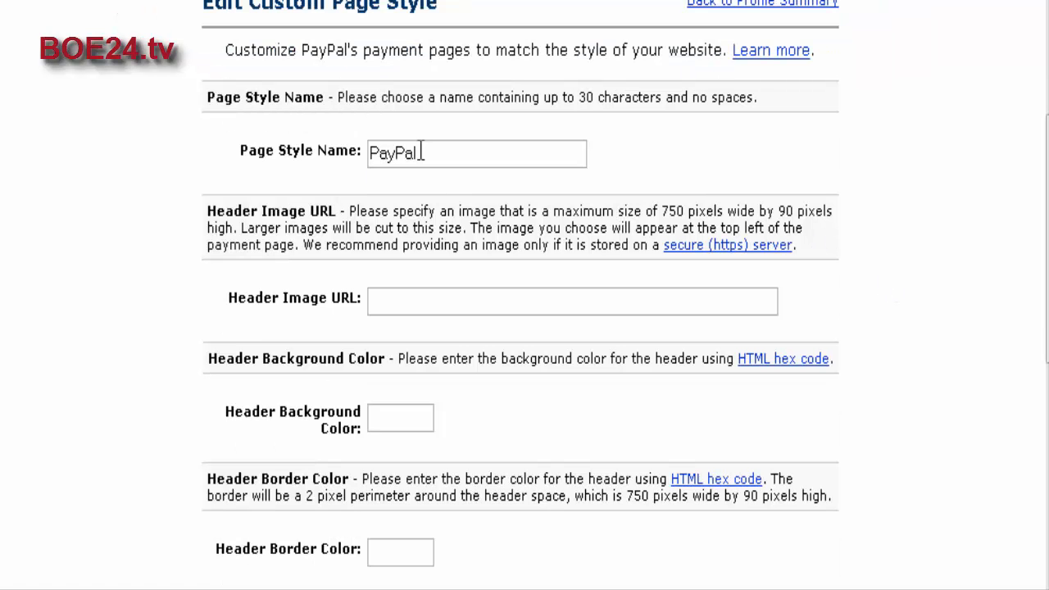
{"action": "left_click_drag", "start_coordinate": [421, 152], "coordinate": [300, 150]}
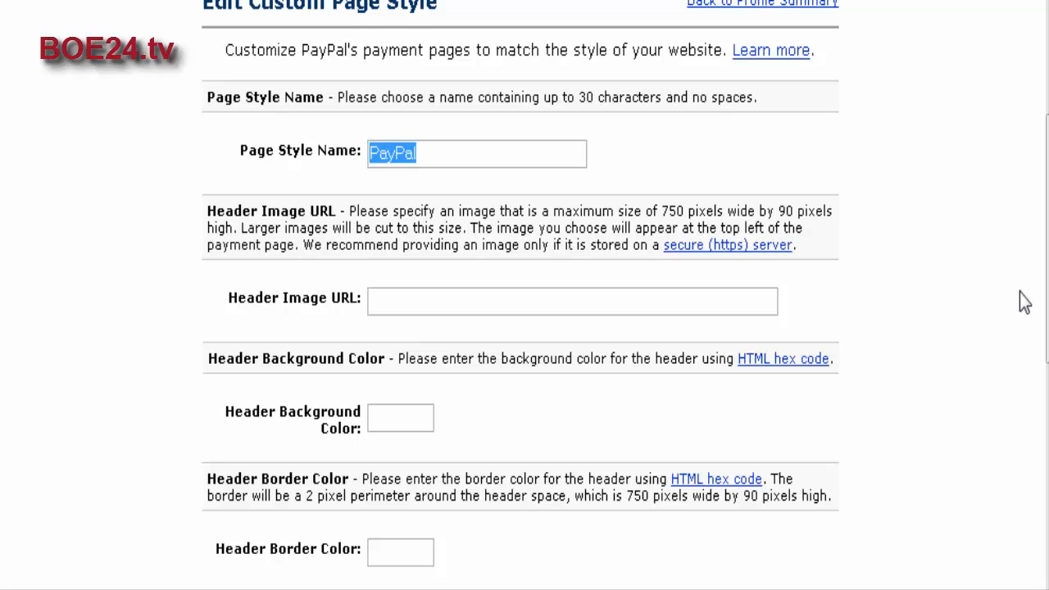
{"action": "type", "text": "cu"}
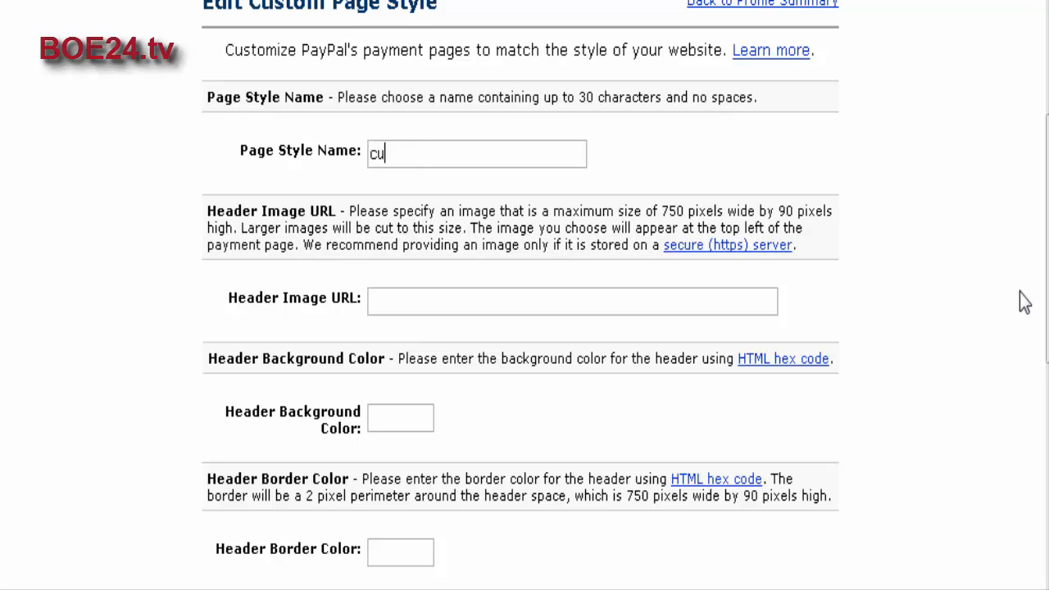
{"action": "type", "text": "stom"}
{"action": "scroll", "coordinate": [976, 299], "scroll_direction": "down", "scroll_amount": 3}
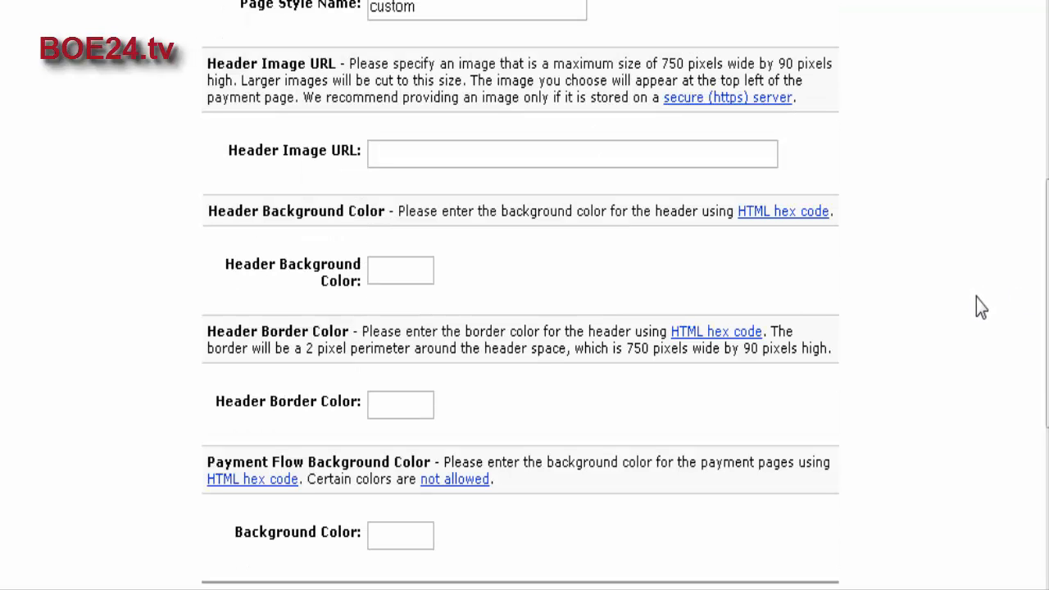
Review the page style's header image URL, header color, border color and background color fields, and cancel the form.
{"action": "left_click", "coordinate": [402, 155]}
{"action": "scroll", "coordinate": [599, 300], "scroll_direction": "down", "scroll_amount": 2}
{"action": "scroll", "coordinate": [413, 200], "scroll_direction": "down", "scroll_amount": 4}
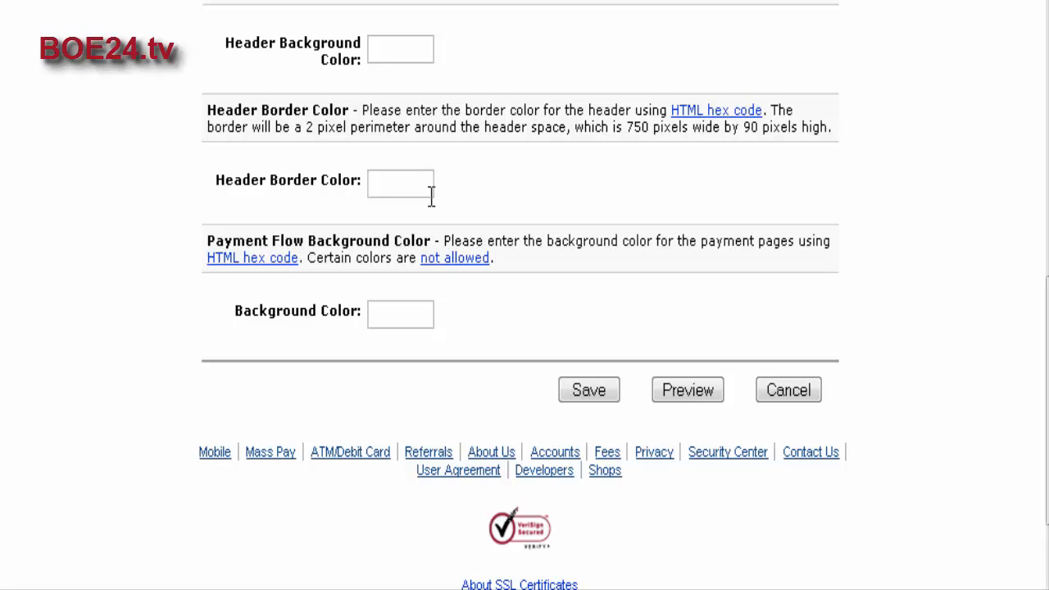
{"action": "left_click", "coordinate": [431, 194]}
{"action": "scroll", "coordinate": [442, 192], "scroll_direction": "down", "scroll_amount": 2}
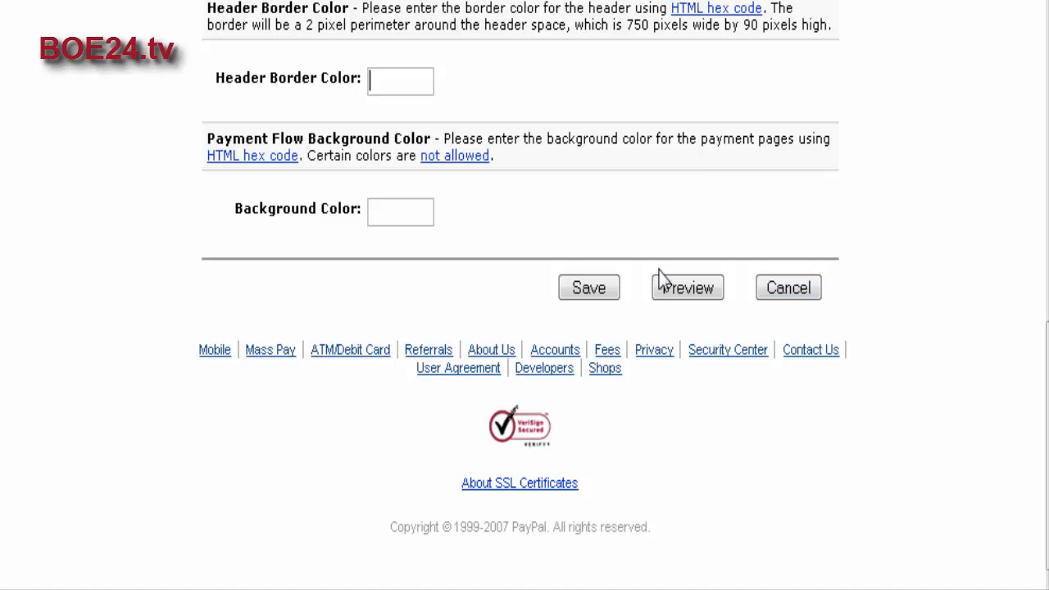
{"action": "left_click", "coordinate": [796, 293]}
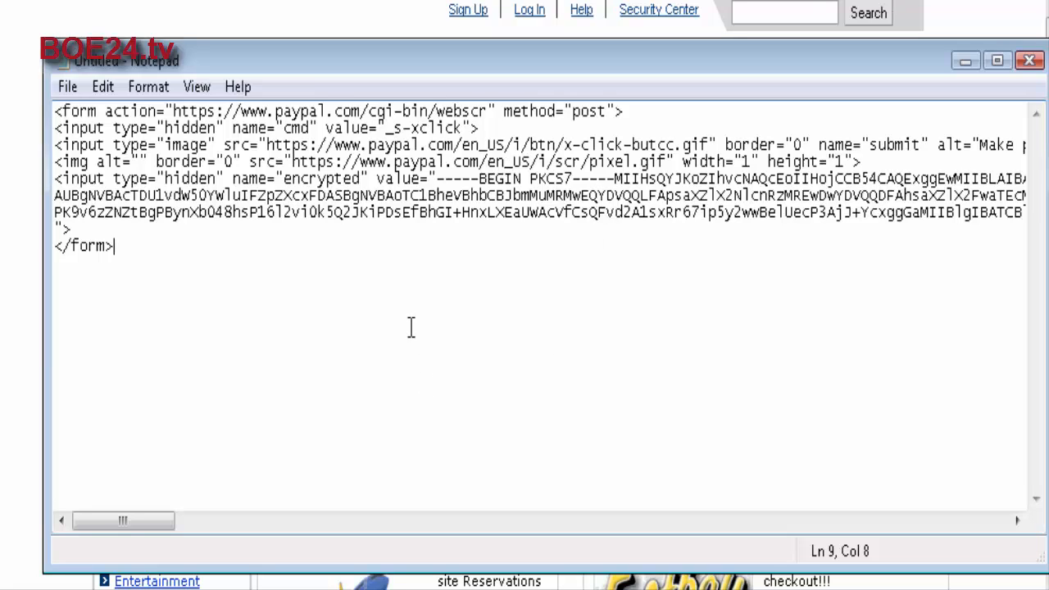
Save the button code from Notepad to the Desktop as example.html, using the All Files type.
{"action": "left_click", "coordinate": [68, 88]}
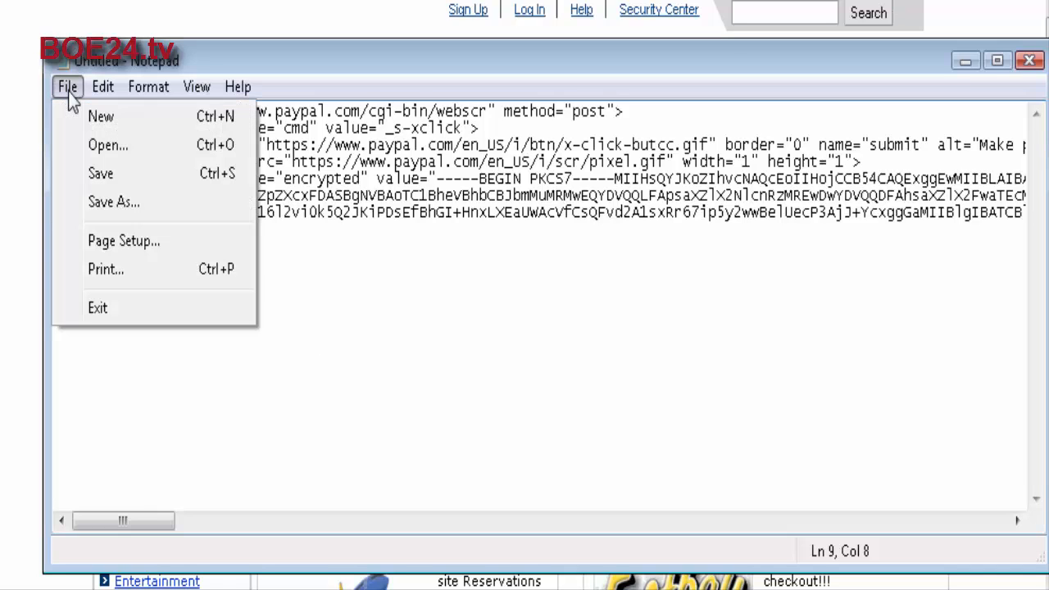
{"action": "left_click", "coordinate": [127, 202]}
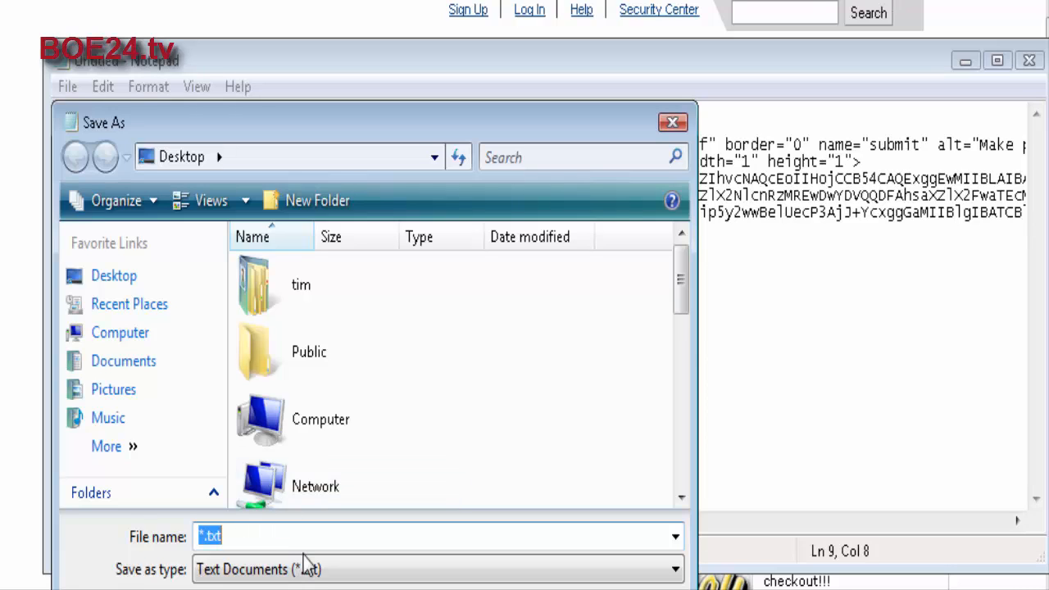
{"action": "type", "text": "example"}
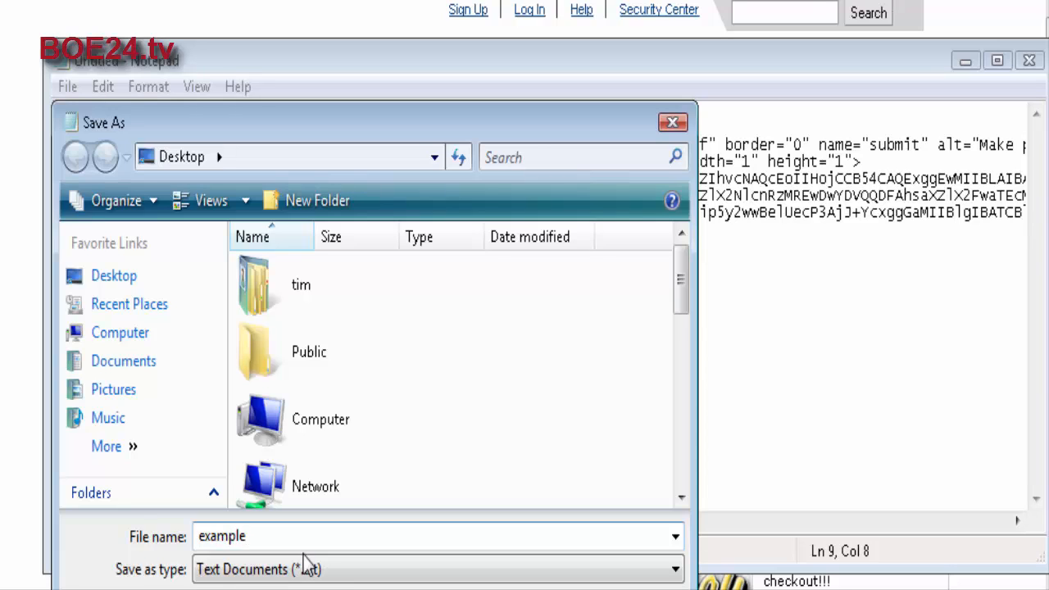
{"action": "type", "text": ".html"}
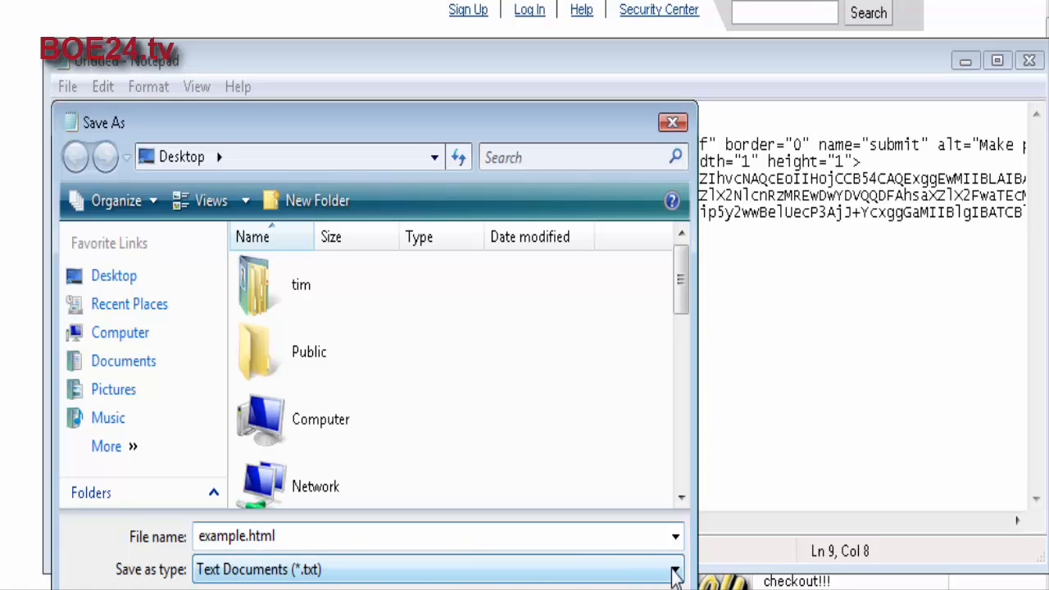
{"action": "left_click", "coordinate": [644, 576]}
{"action": "left_click", "coordinate": [573, 589]}
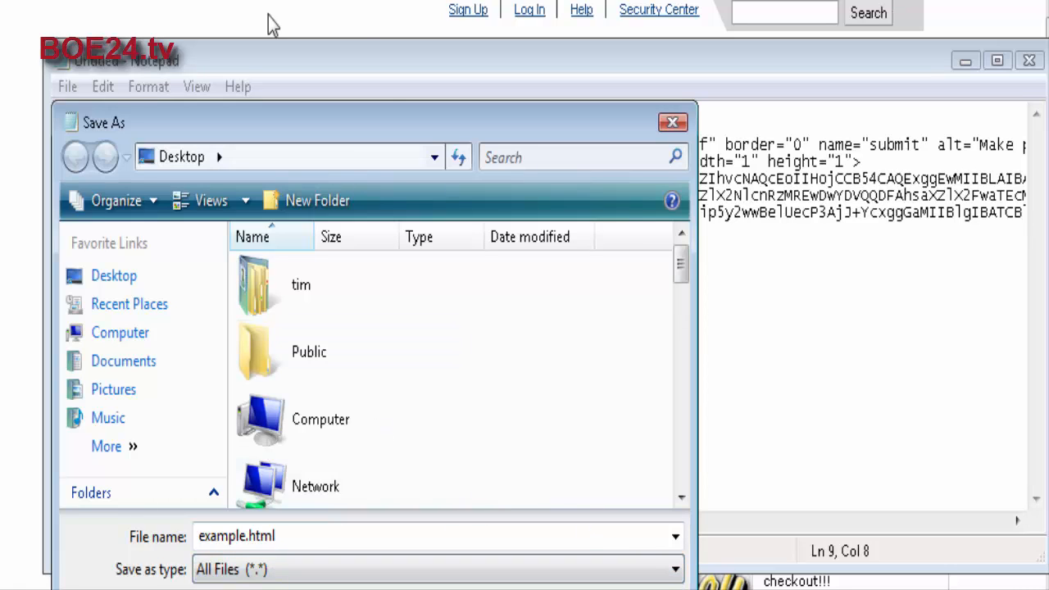
{"action": "left_click_drag", "start_coordinate": [393, 121], "coordinate": [393, 69]}
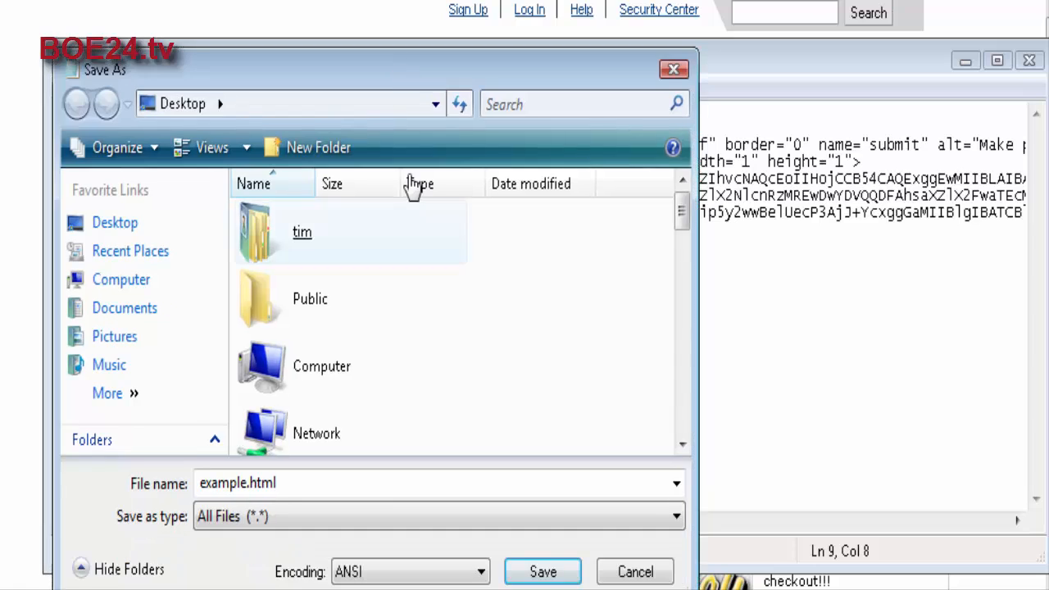
{"action": "left_click", "coordinate": [543, 571]}
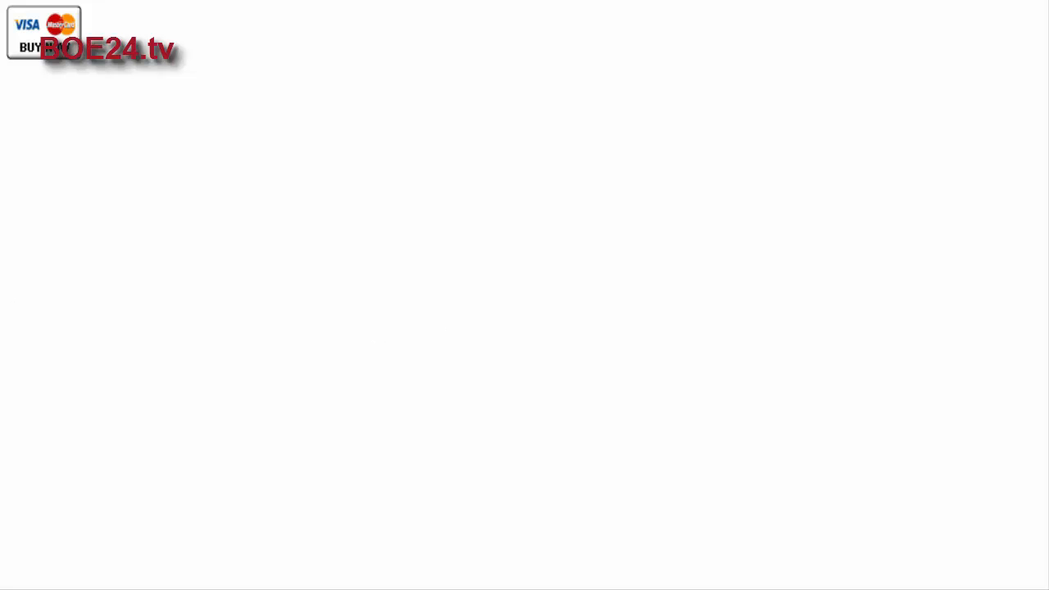
Test the Buy Now button on the saved page and review the product, total and login options on the payment page.
{"action": "left_click", "coordinate": [29, 34]}
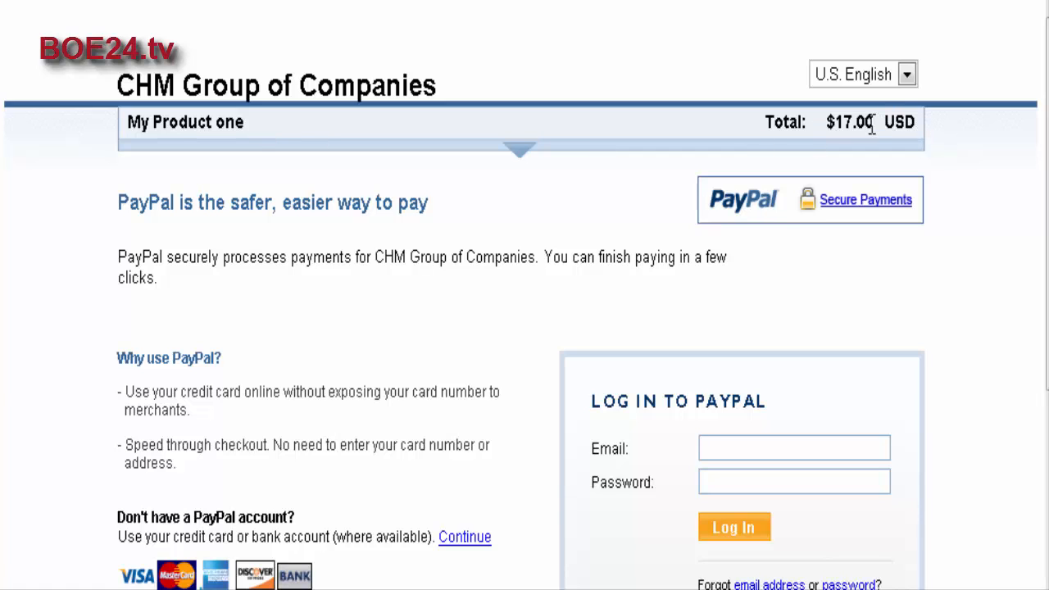
{"action": "scroll", "coordinate": [534, 164], "scroll_direction": "down", "scroll_amount": 3}
{"action": "scroll", "coordinate": [538, 170], "scroll_direction": "down", "scroll_amount": 3}
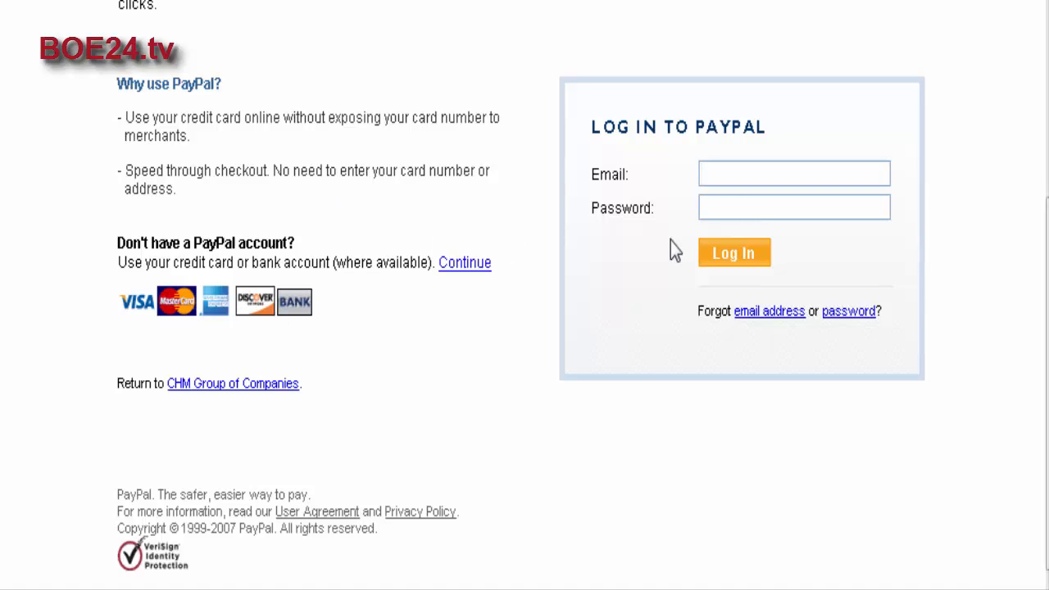
{"action": "scroll", "coordinate": [545, 228], "scroll_direction": "up", "scroll_amount": 5}
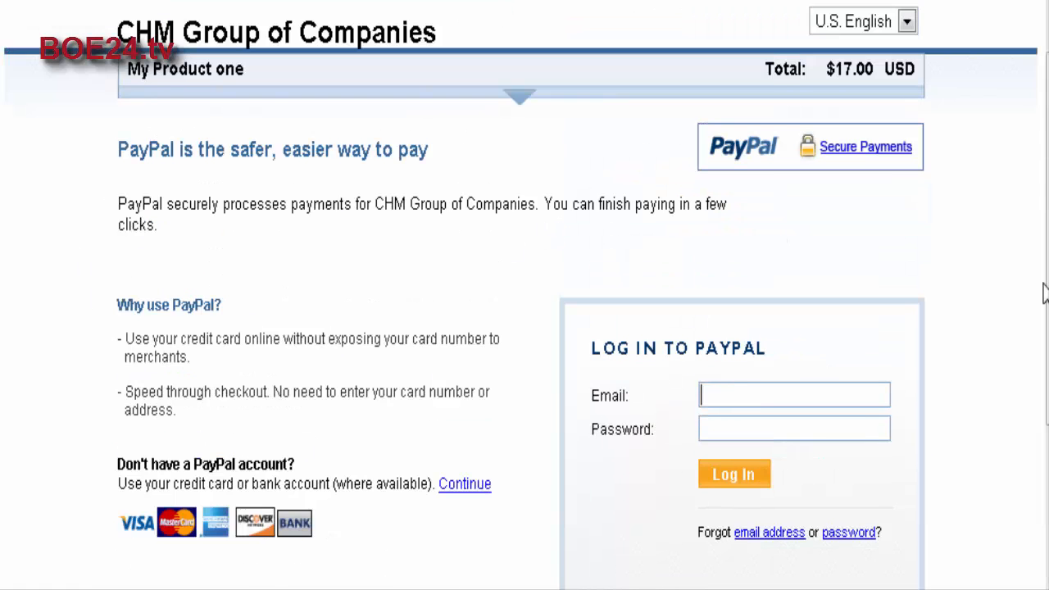
{"action": "scroll", "coordinate": [1044, 290], "scroll_direction": "up", "scroll_amount": 2}
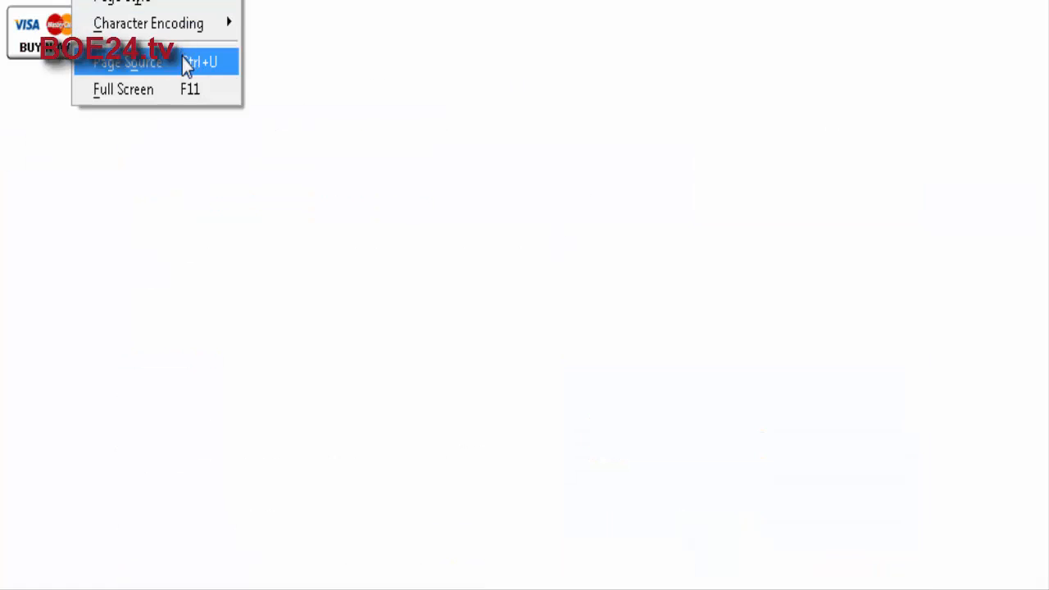
Open the page source of the saved Buy Now button page.
{"action": "left_click", "coordinate": [172, 66]}
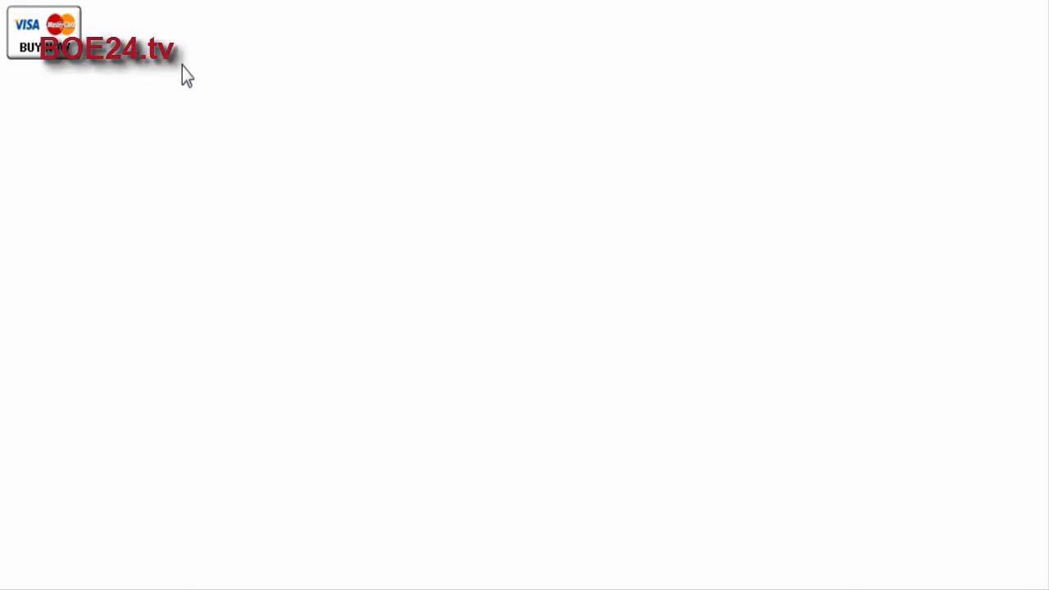